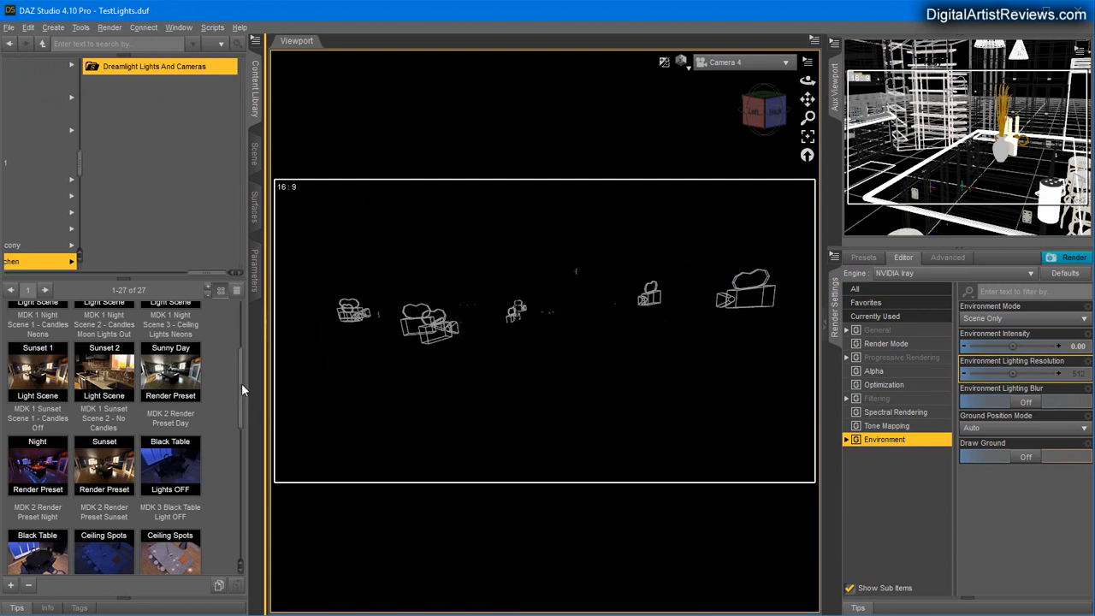
Select MDK_Ceiling in the Modern Dream Kitchen group and apply the MDK 3 Ceiling Spots ON preset to it
left_click(254, 154)
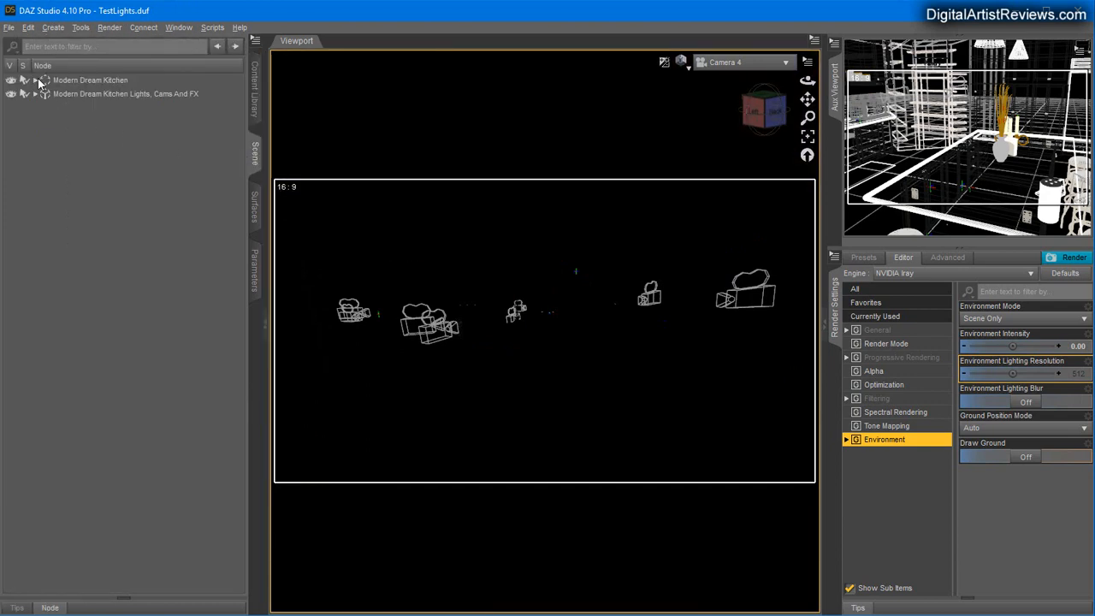
left_click(35, 80)
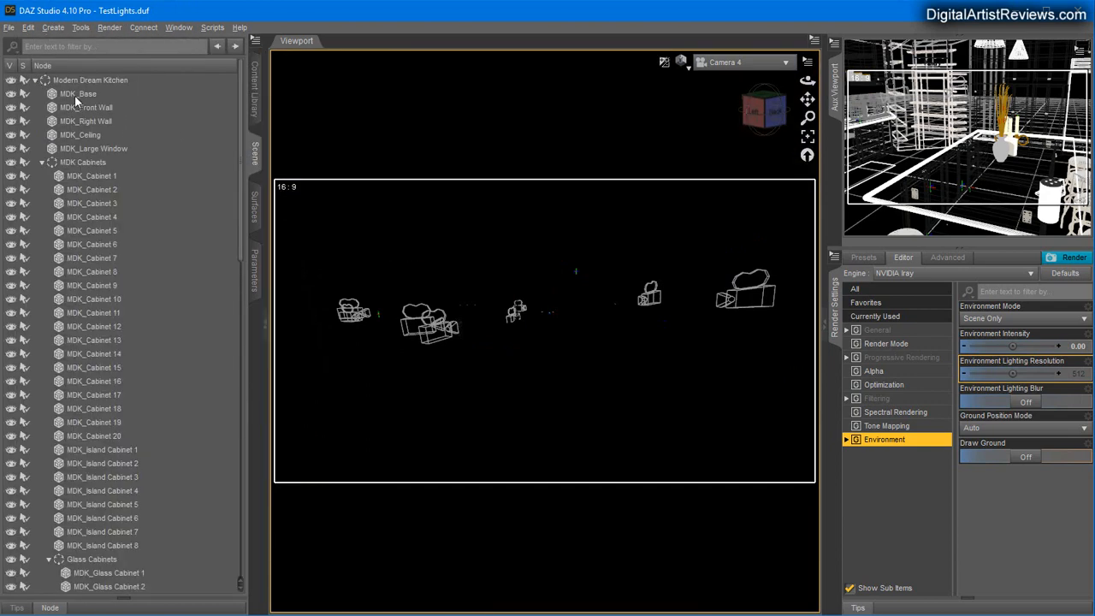
left_click(75, 95)
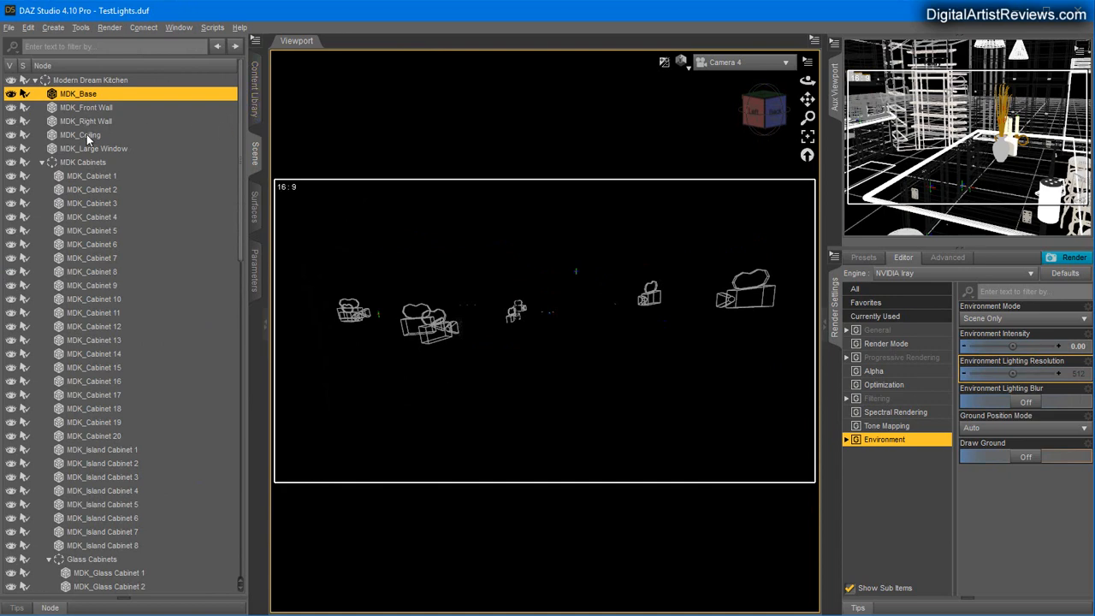
left_click(86, 134)
left_click(255, 92)
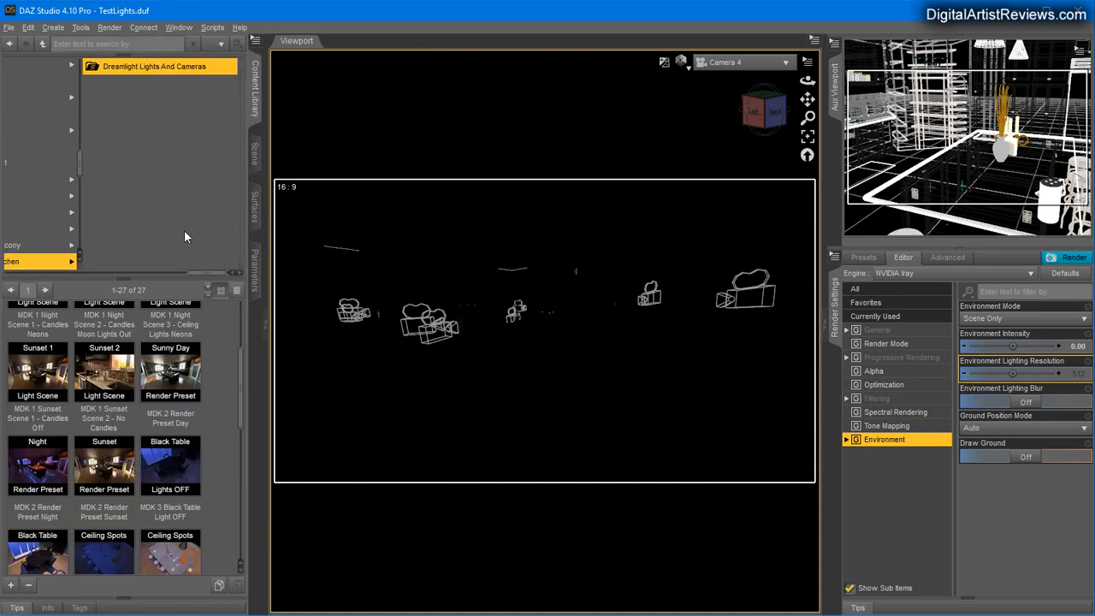
left_click_drag(237, 385, 245, 440)
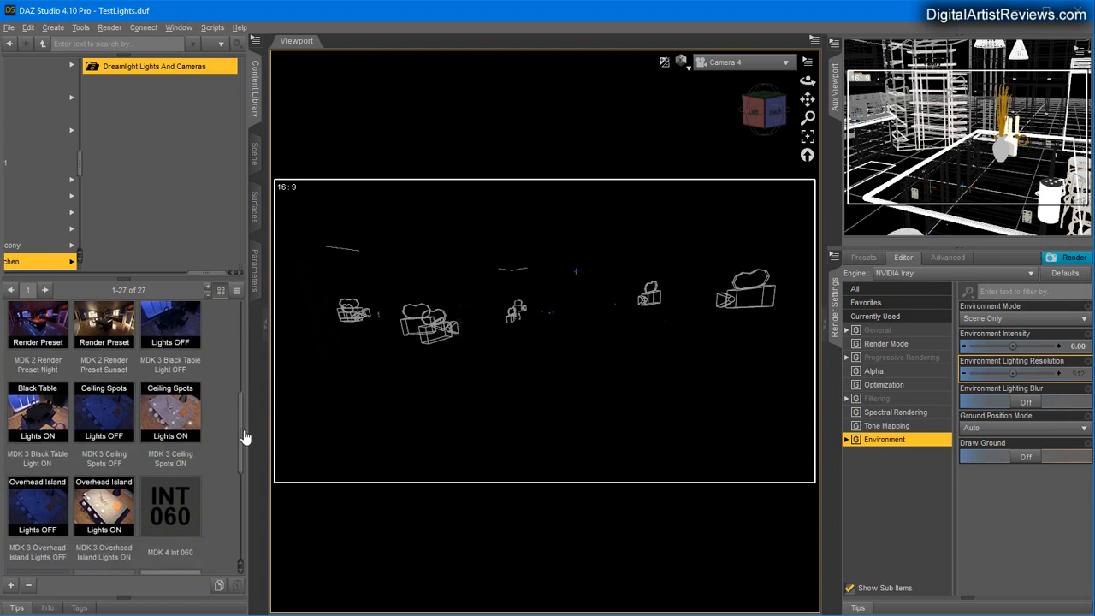
double_click(162, 396)
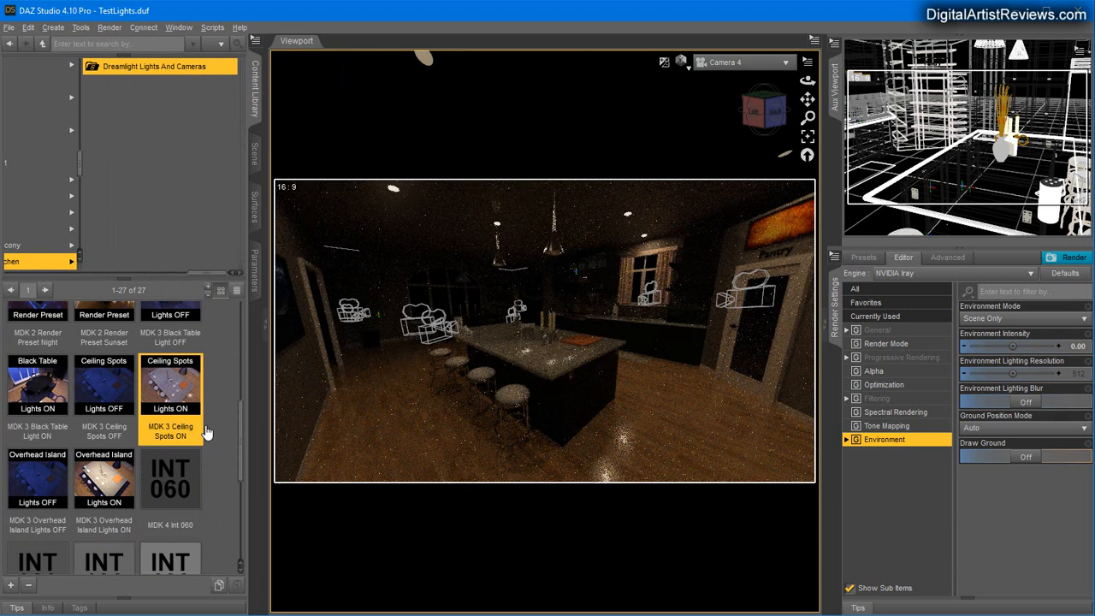
Bring up the surface properties of the Recessed_Light_Bulb material on MDK_Ceiling
left_click(255, 154)
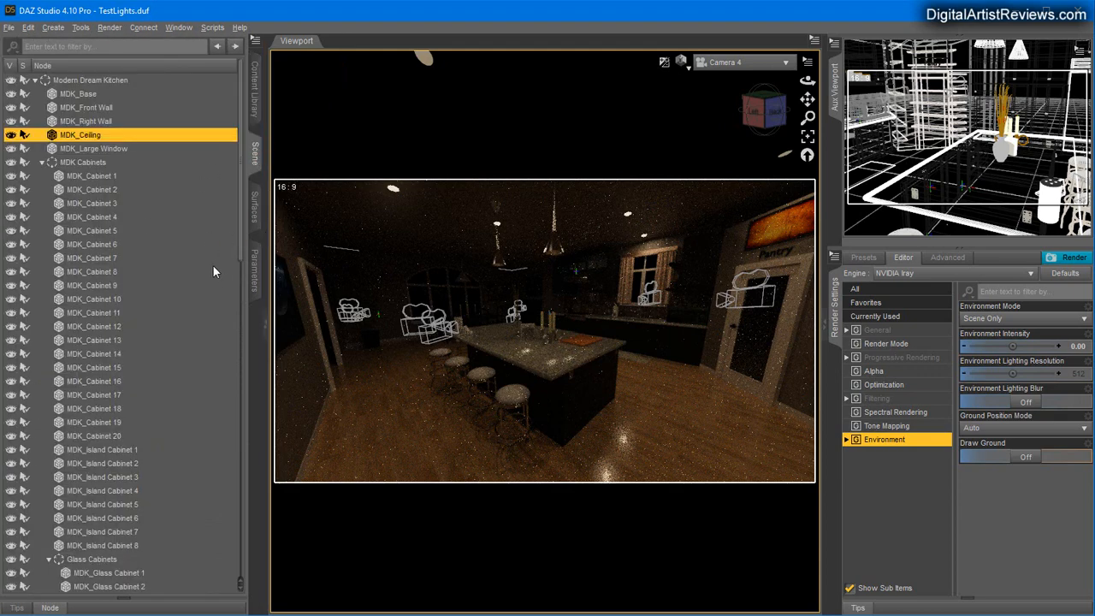
left_click(254, 212)
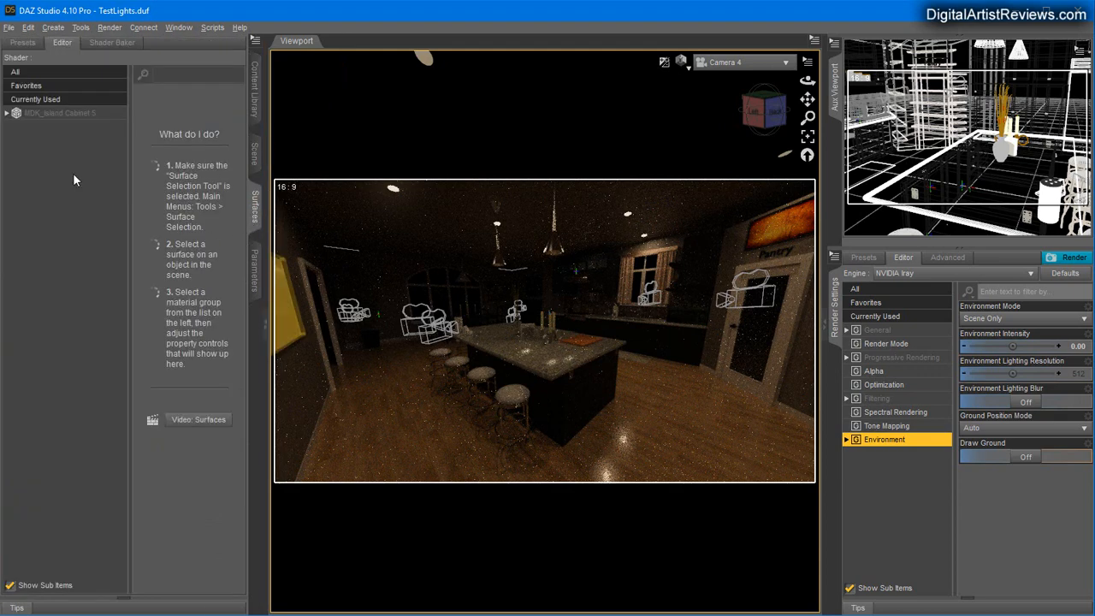
left_click(7, 113)
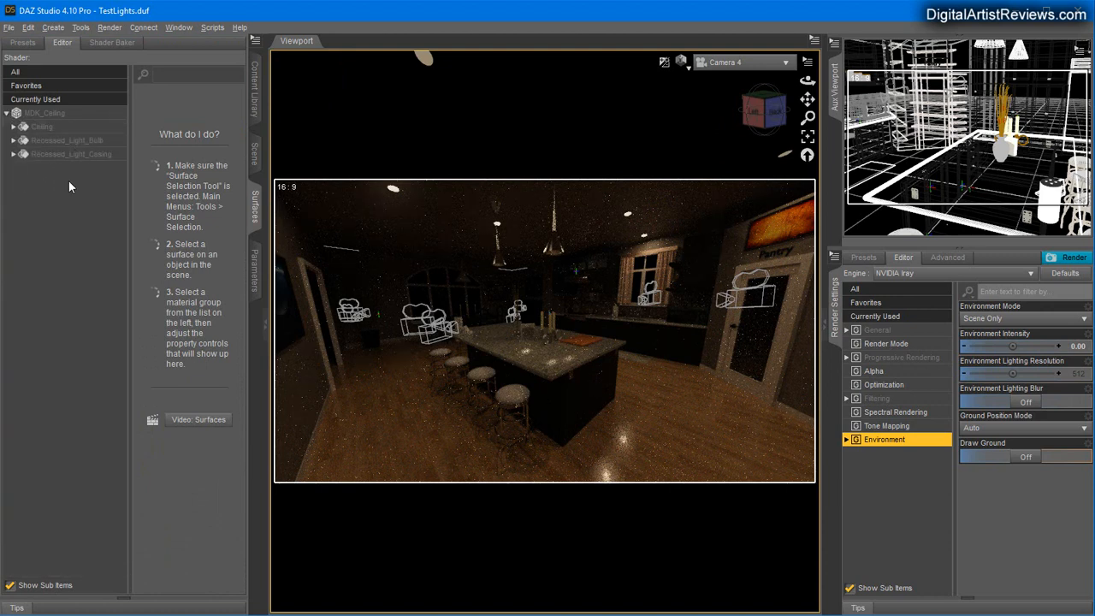
left_click(58, 142)
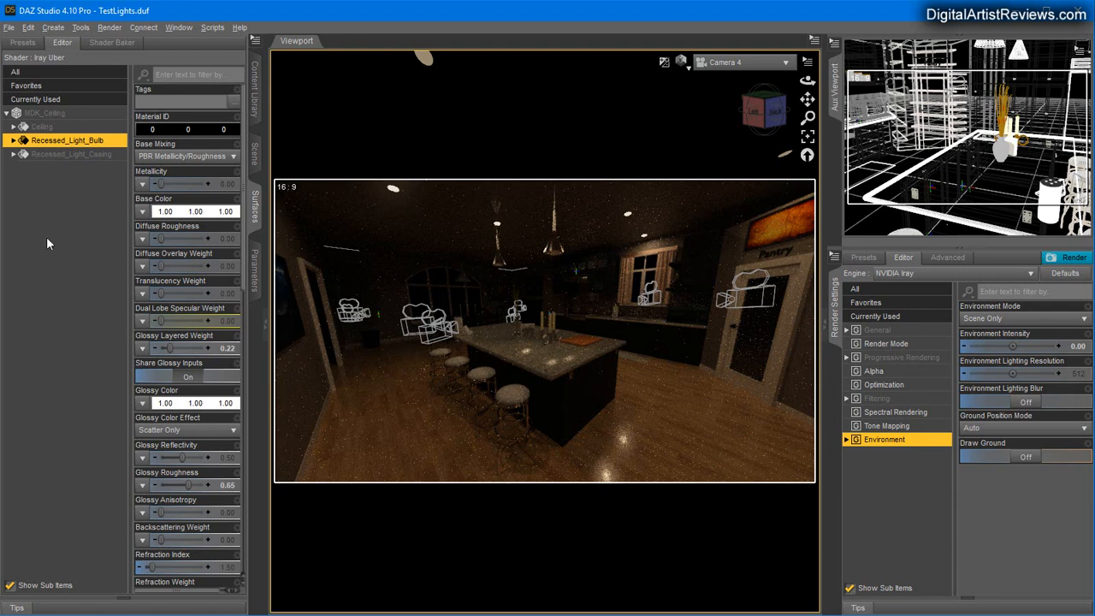
Preview the !Iray Uber Base shader among the Iray shader presets and examine the bulb surface's emission and luminance settings
left_click(23, 43)
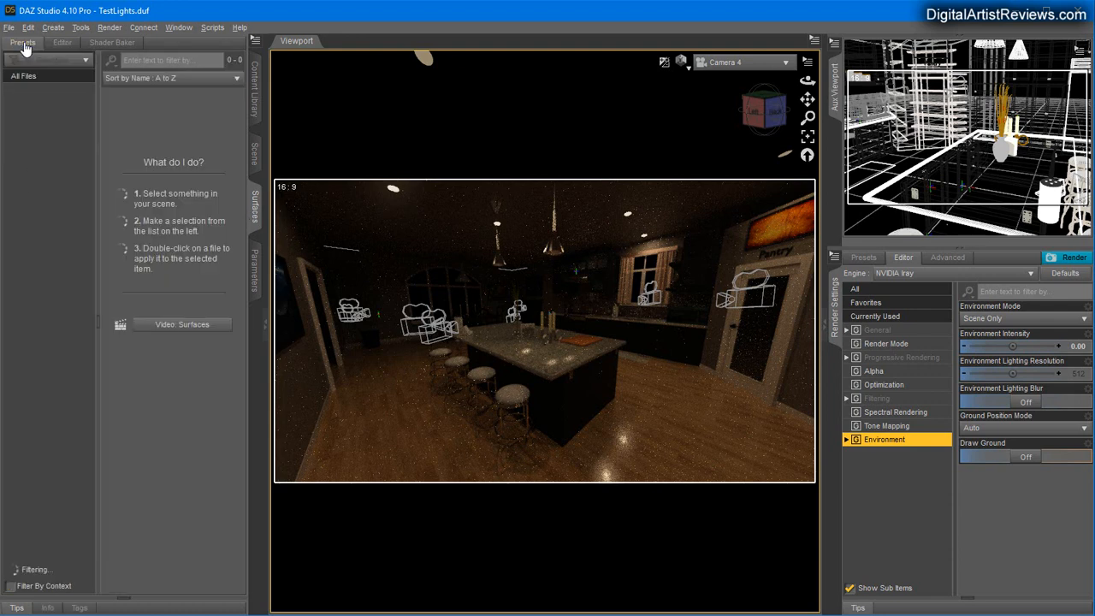
left_click(20, 228)
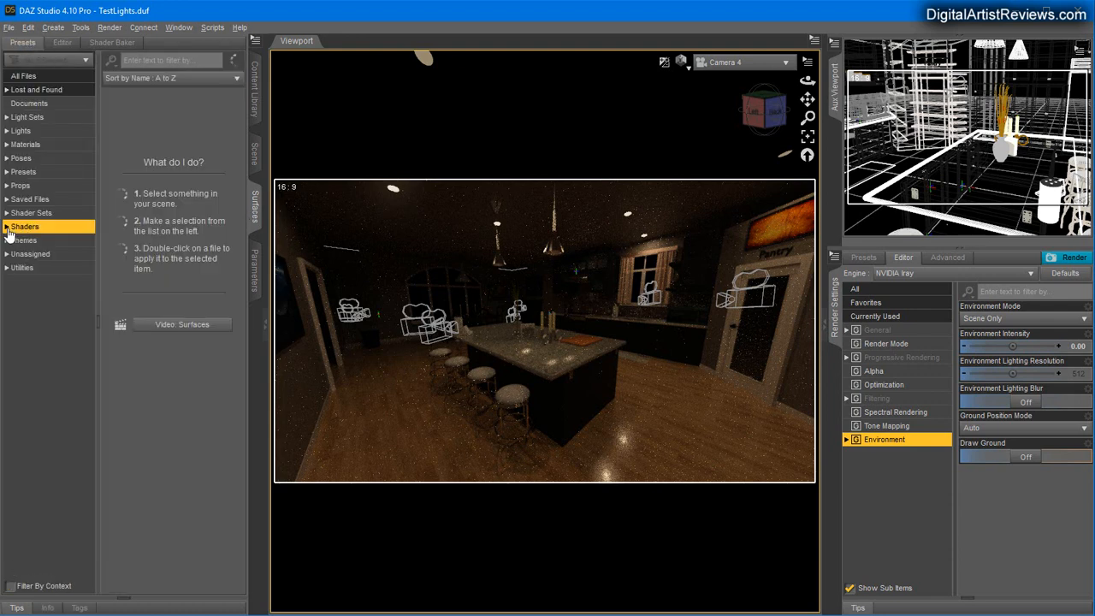
left_click(5, 227)
left_click(23, 283)
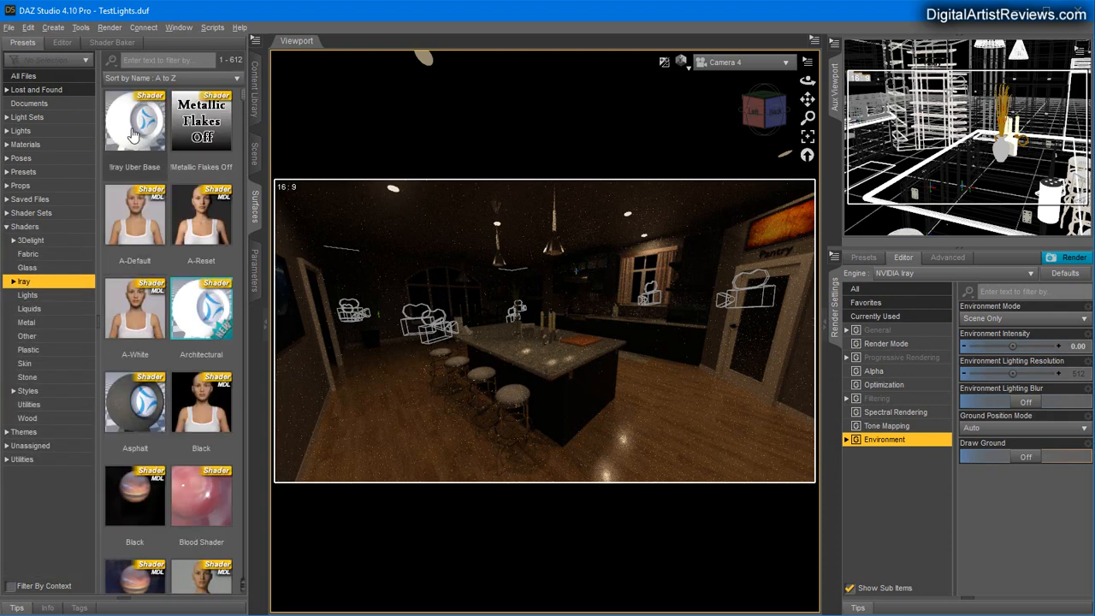
mouse_move(132, 135)
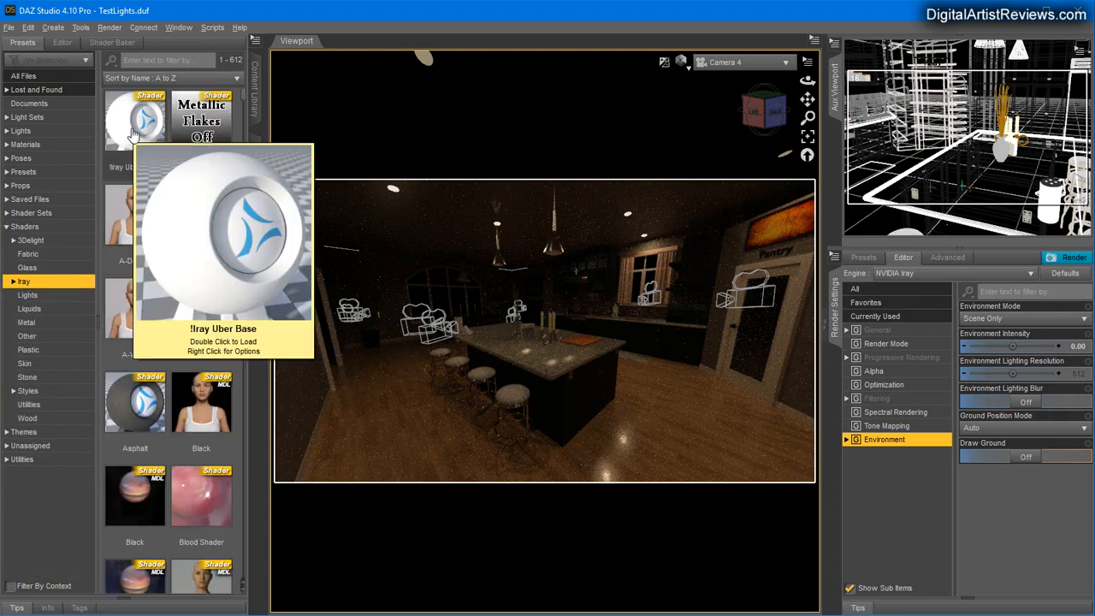
left_click(63, 42)
scroll(163, 231, "down", 5)
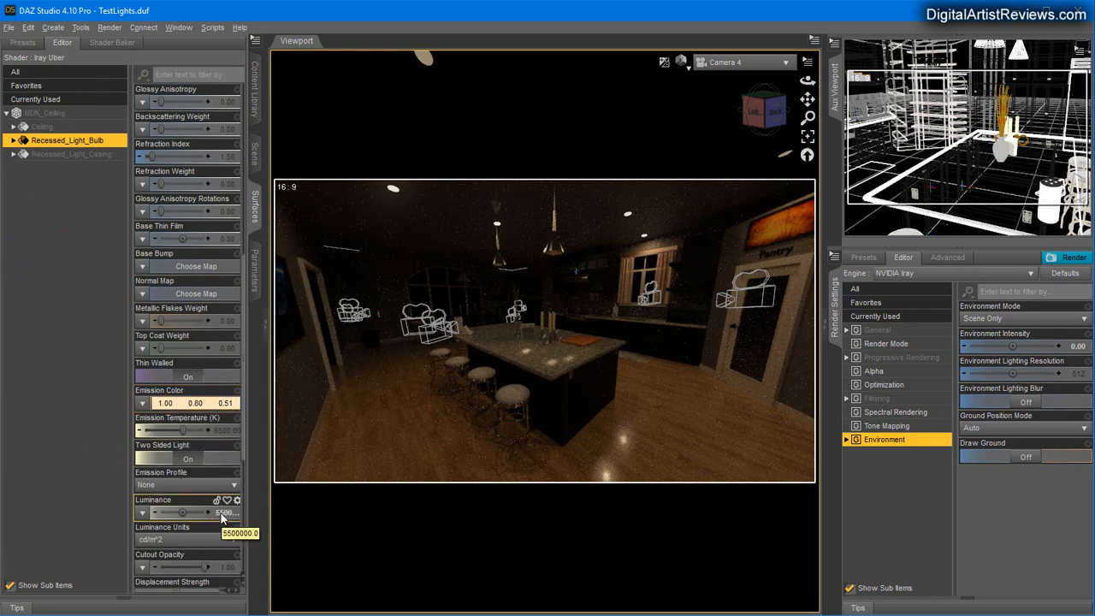
Browse the Iray Emissives shader presets to find the Emissive shader
left_click(23, 43)
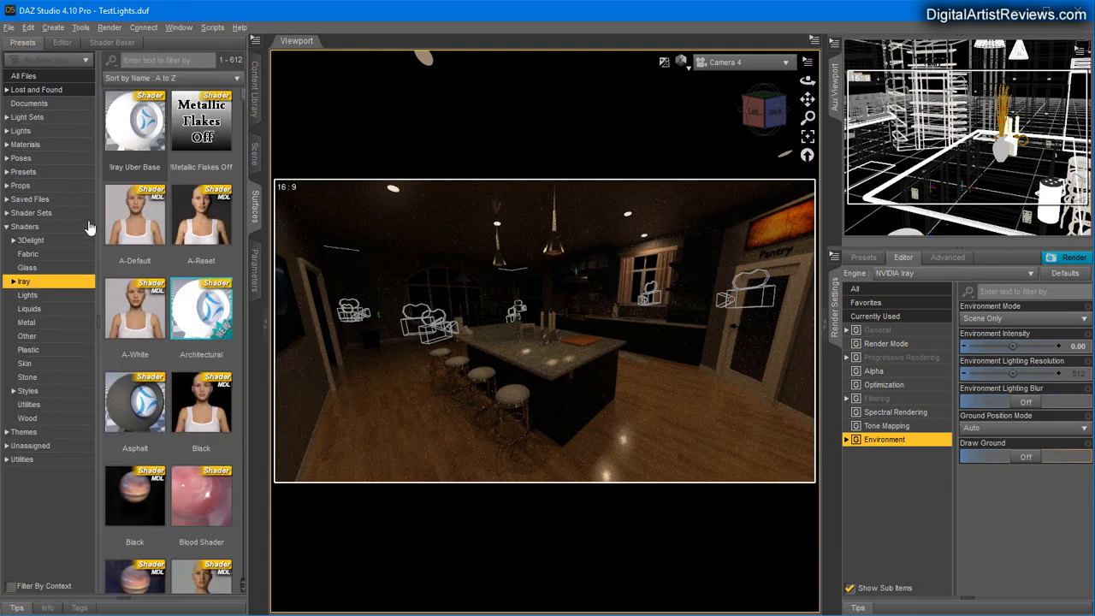
left_click(13, 283)
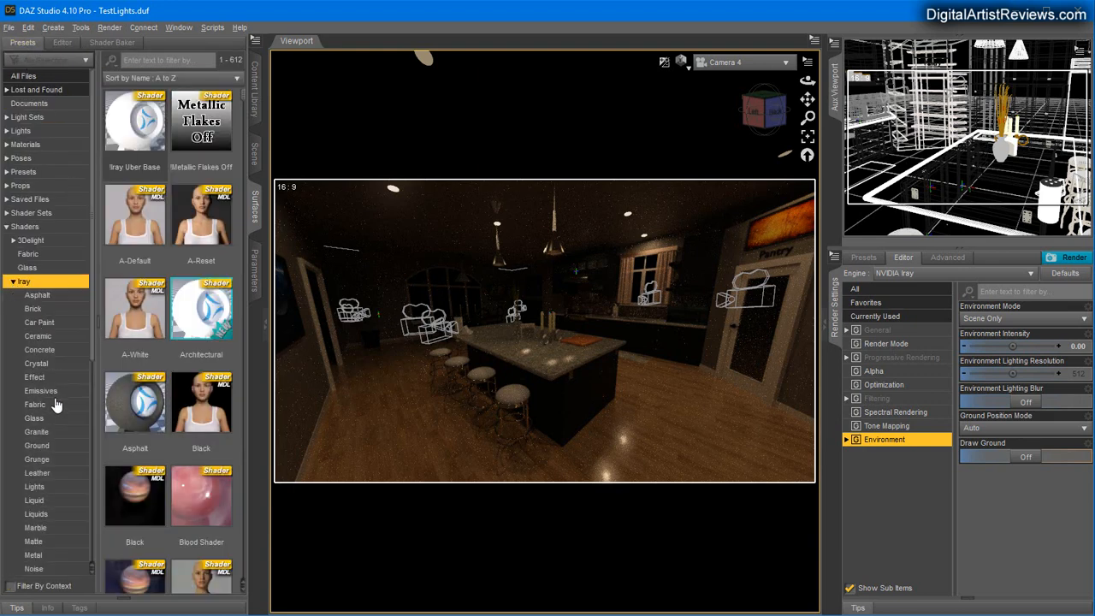
scroll(60, 413, "down", 1)
scroll(61, 413, "down", 3)
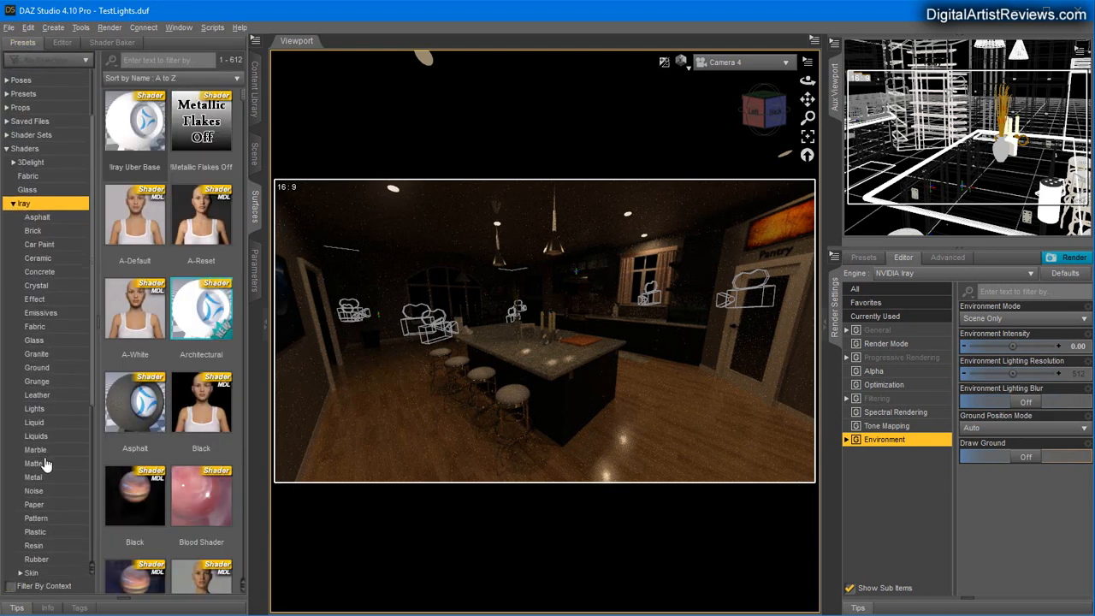
left_click(43, 276)
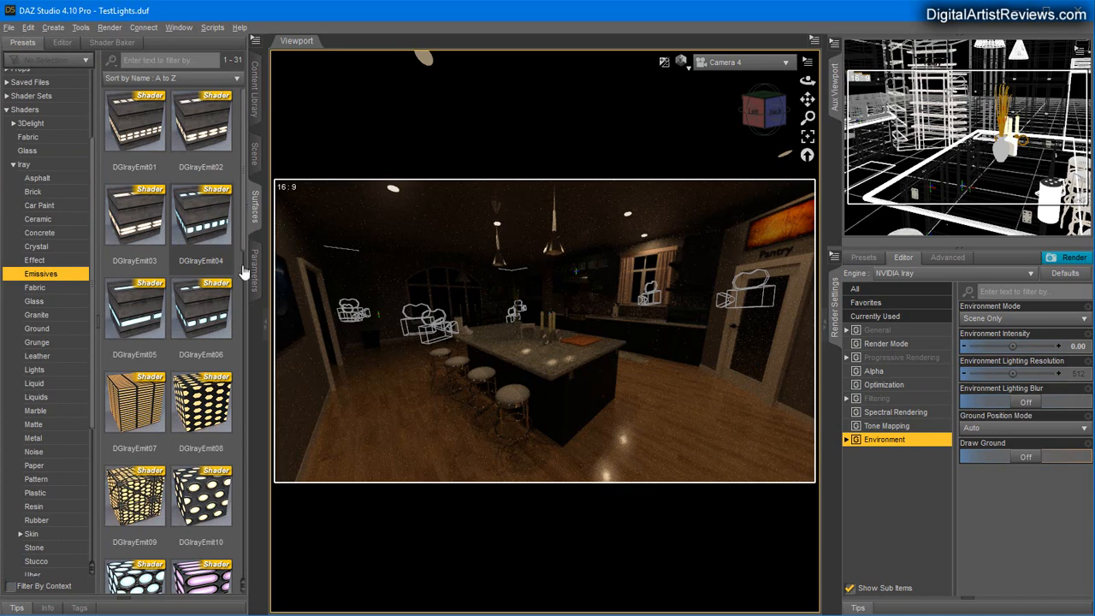
left_click_drag(242, 204, 247, 472)
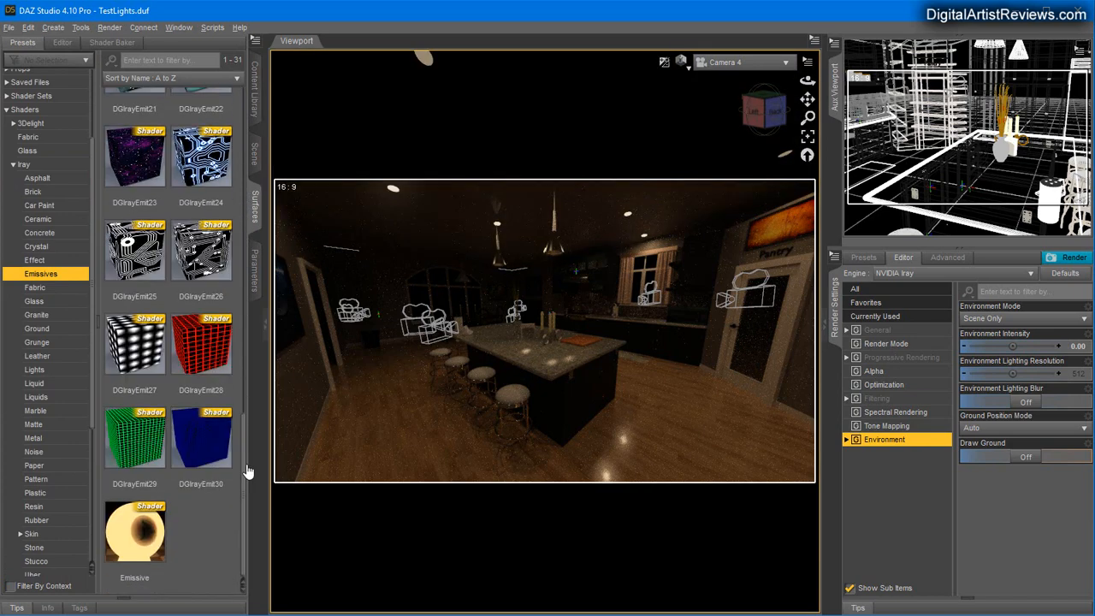
double_click(134, 539)
Set the Luminance of the Recessed_Light_Bulb surface to 55000000
left_click(62, 42)
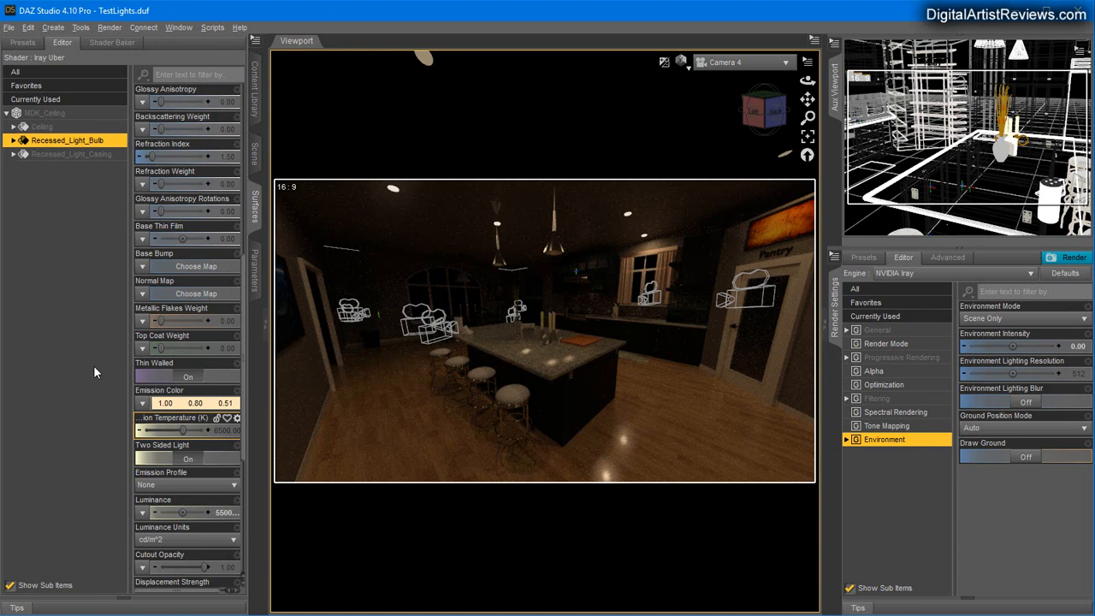
left_click(196, 511)
left_click(196, 512)
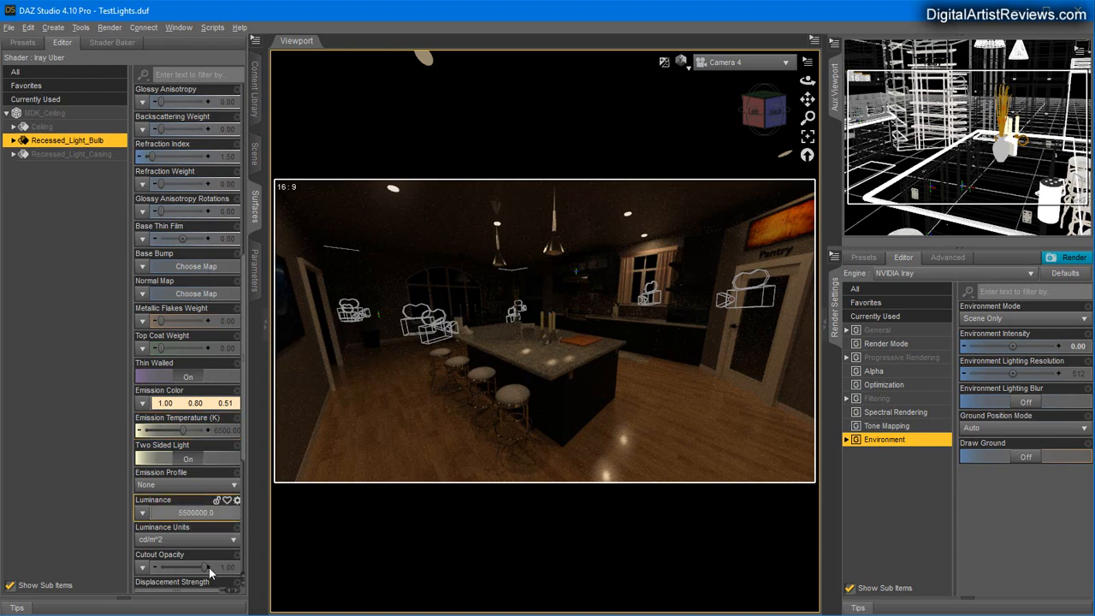
key("Return")
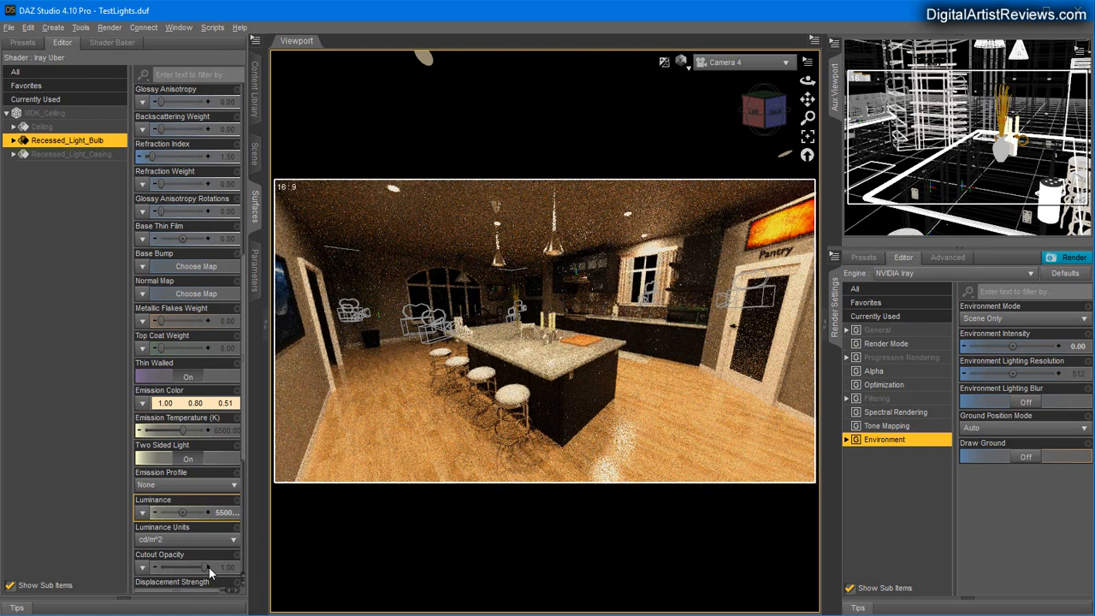
scroll(209, 575, "down", 1)
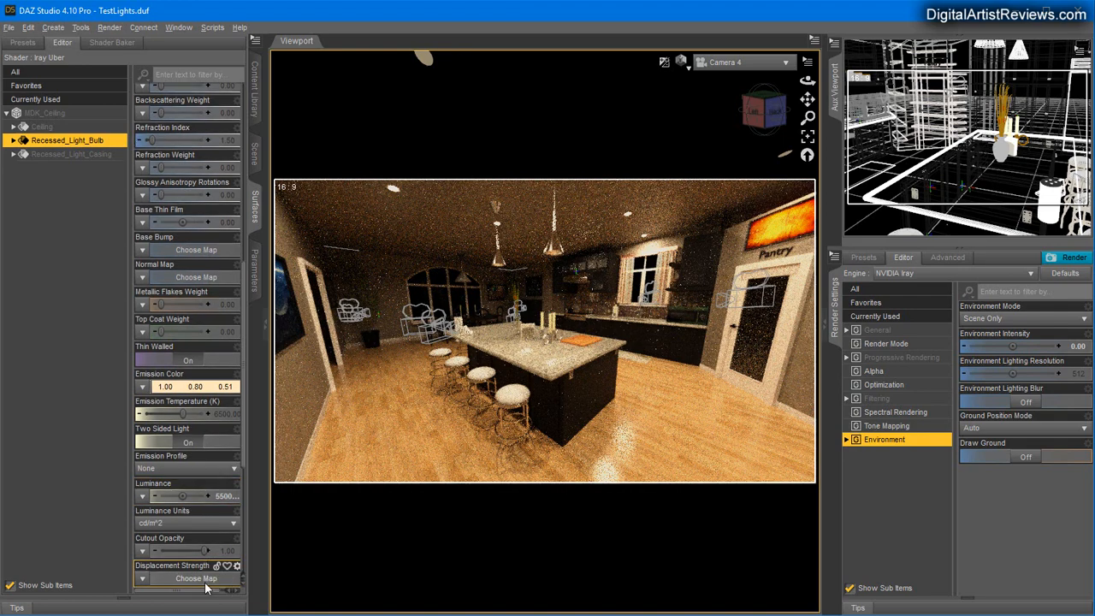
Reduce the Luminance of the Recessed_Light_Bulb surface to 35000000
left_click(218, 495)
type("55000000.0")
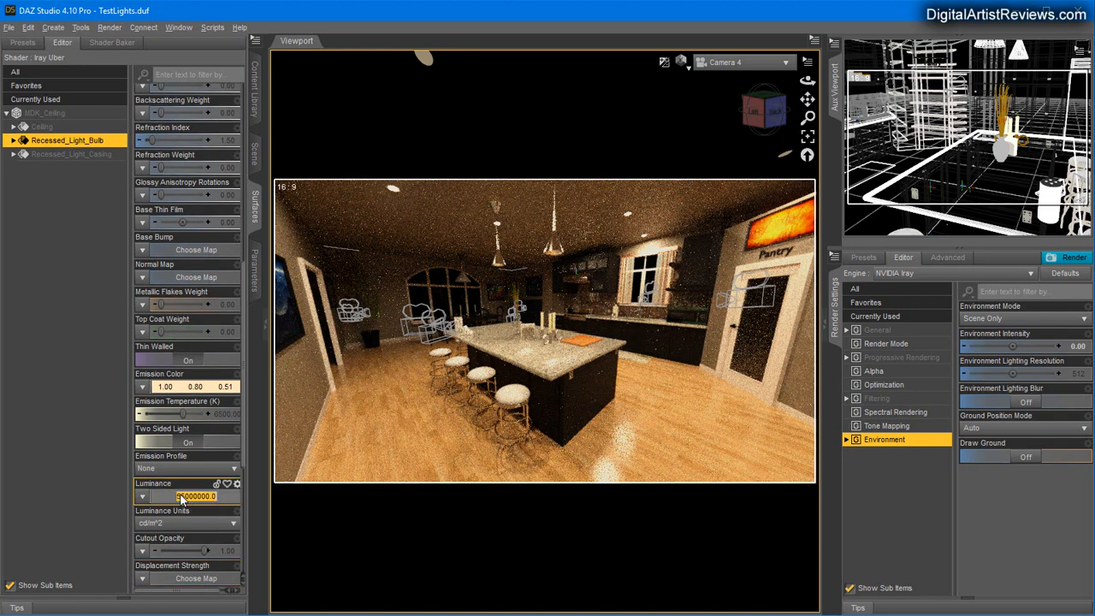
key("Return")
key("Delete")
type("3")
key("Return")
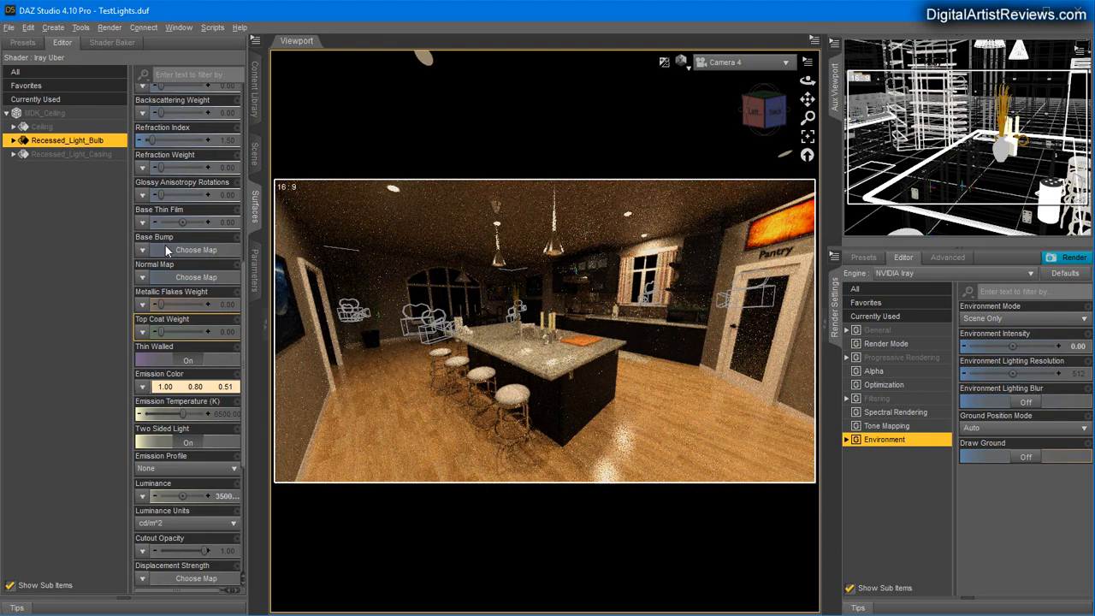
Try a magenta Emission Color of 1.00, 0.038, 0.97 on the Recessed_Light_Bulb surface, and undo the colour change
left_click(195, 387)
left_click_drag(452, 200, 231, 214)
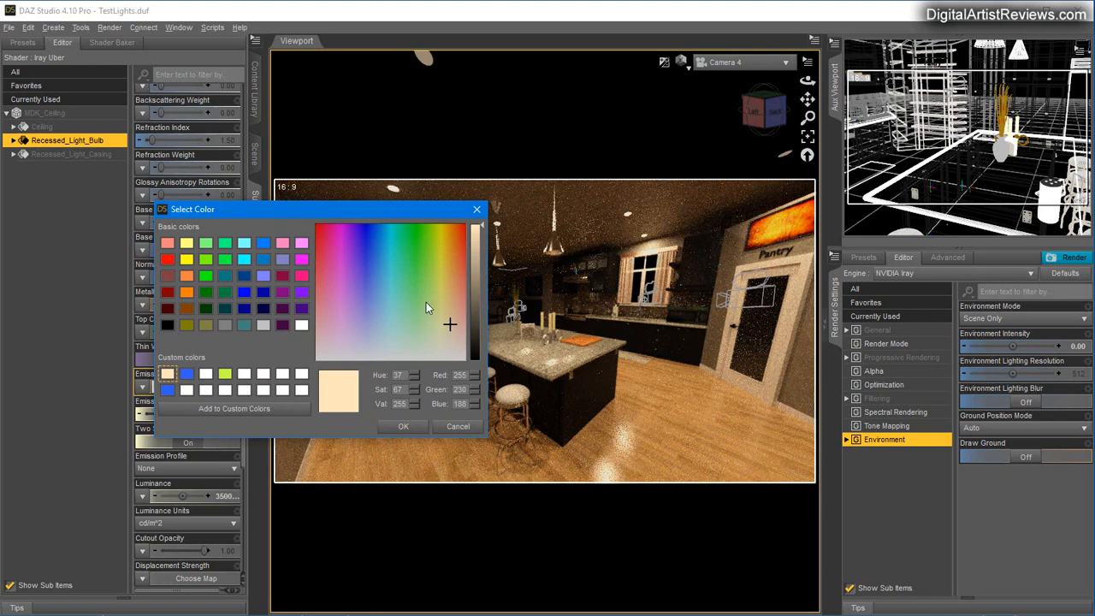
left_click(340, 253)
left_click(401, 426)
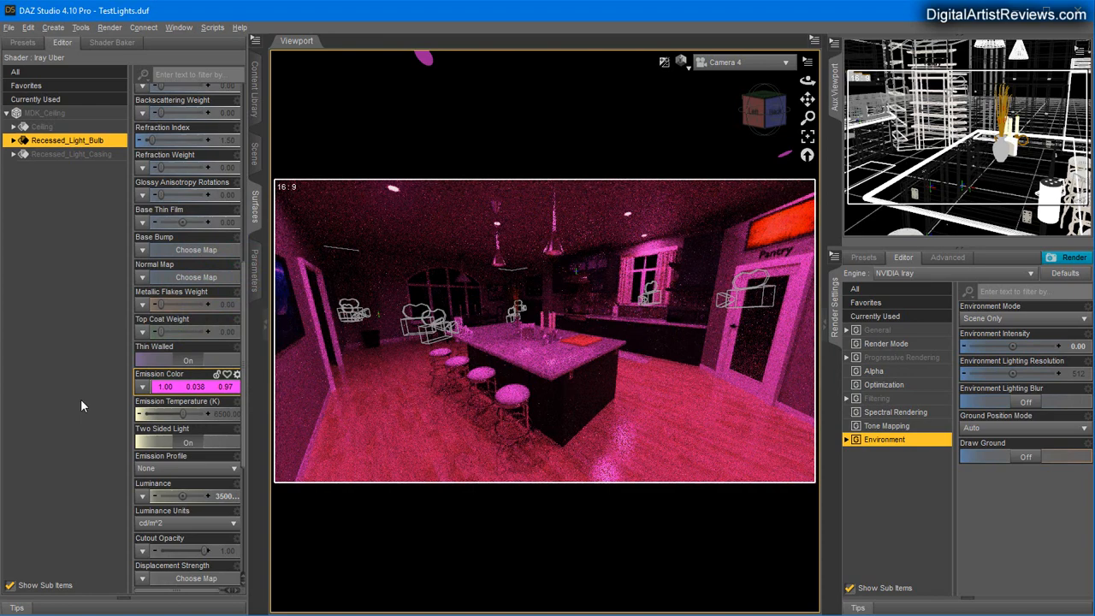
left_click(28, 27)
left_click(33, 45)
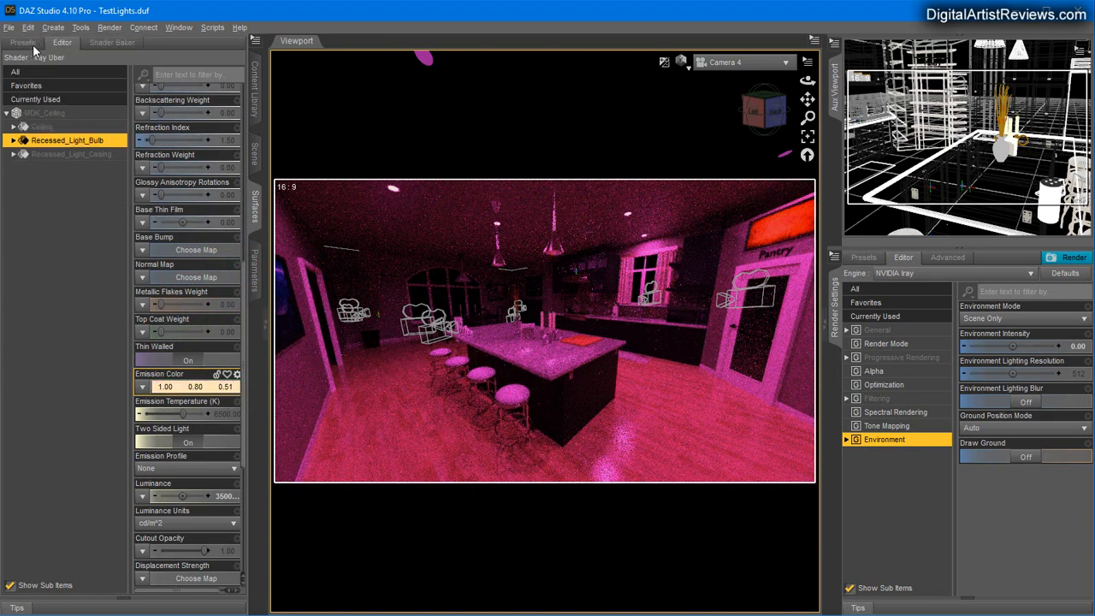
Set the Luminance of the Recessed_Light_Bulb surface to 15000000
left_click(227, 498)
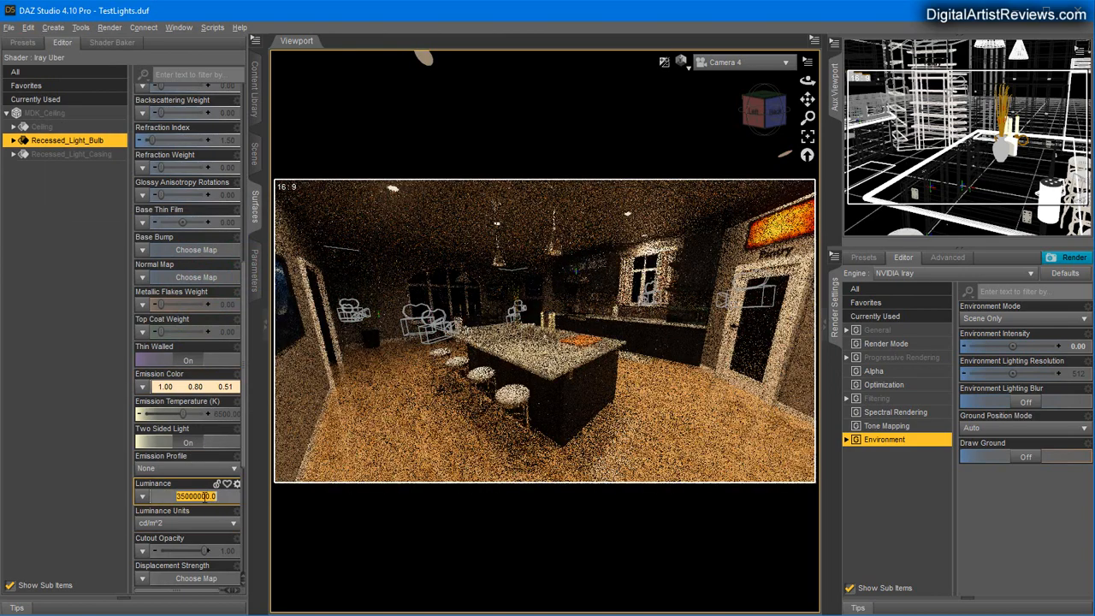
left_click(184, 498)
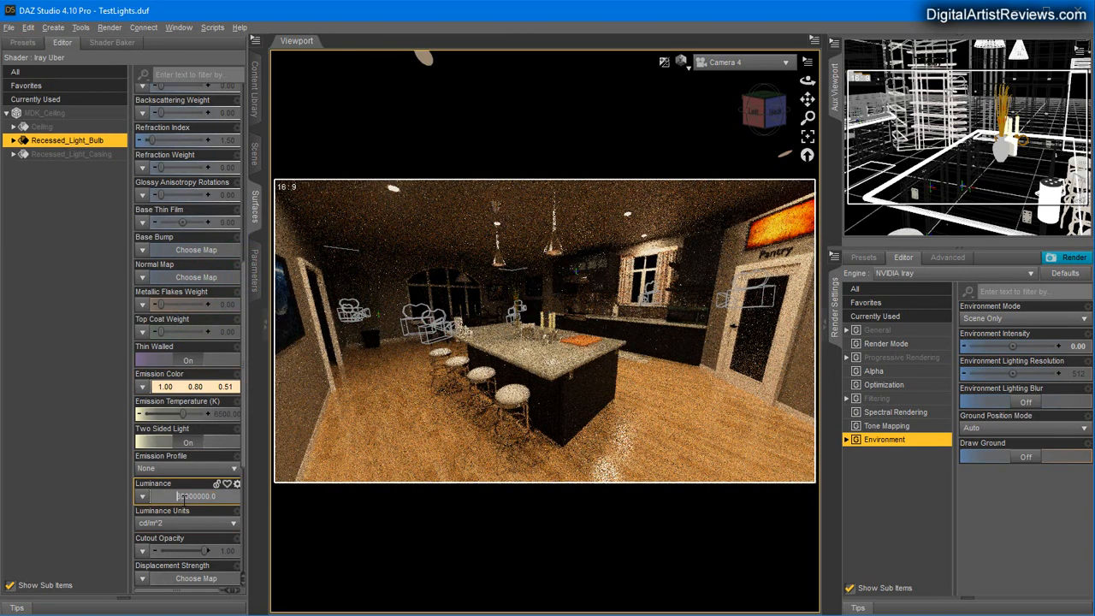
type("1")
key("Return")
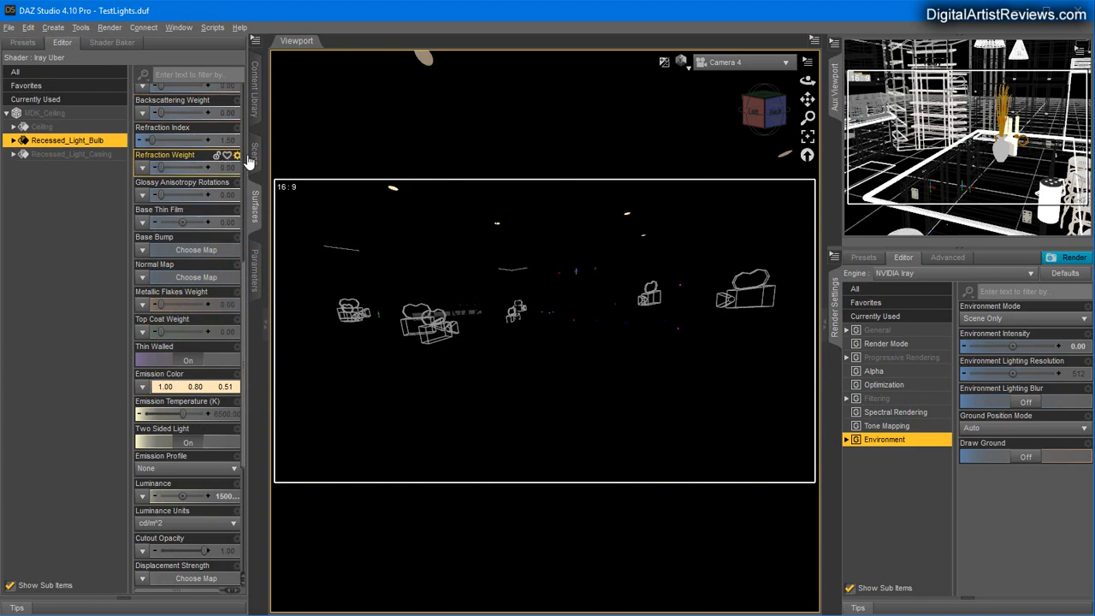
Apply the MDK 3 Black Table Light ON and MDK 3 Overhead Island Lights ON presets to MDK_Base
left_click(253, 156)
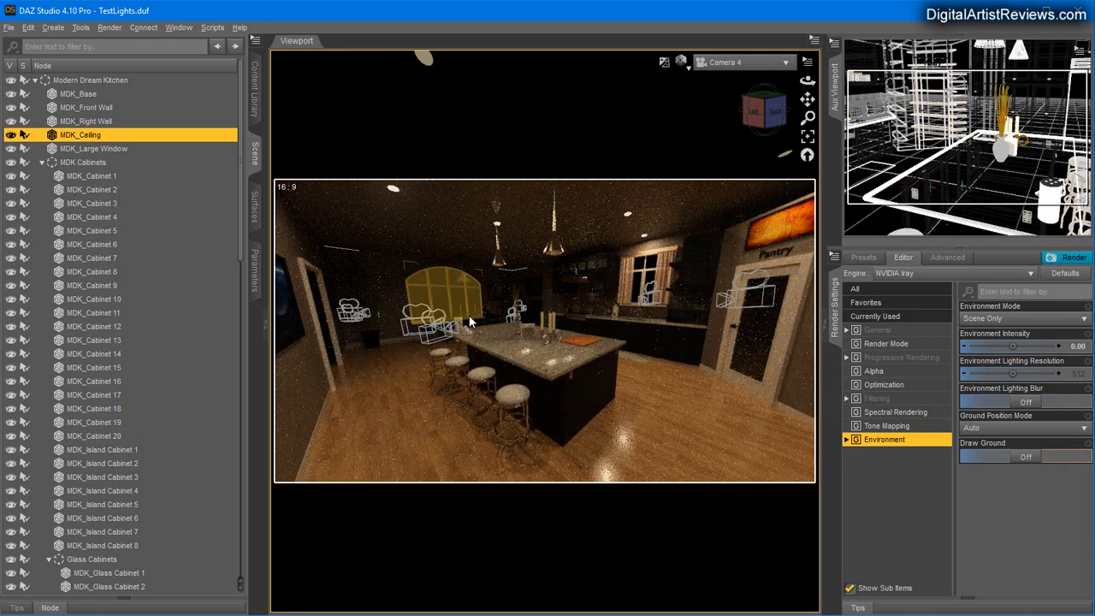
left_click(79, 94)
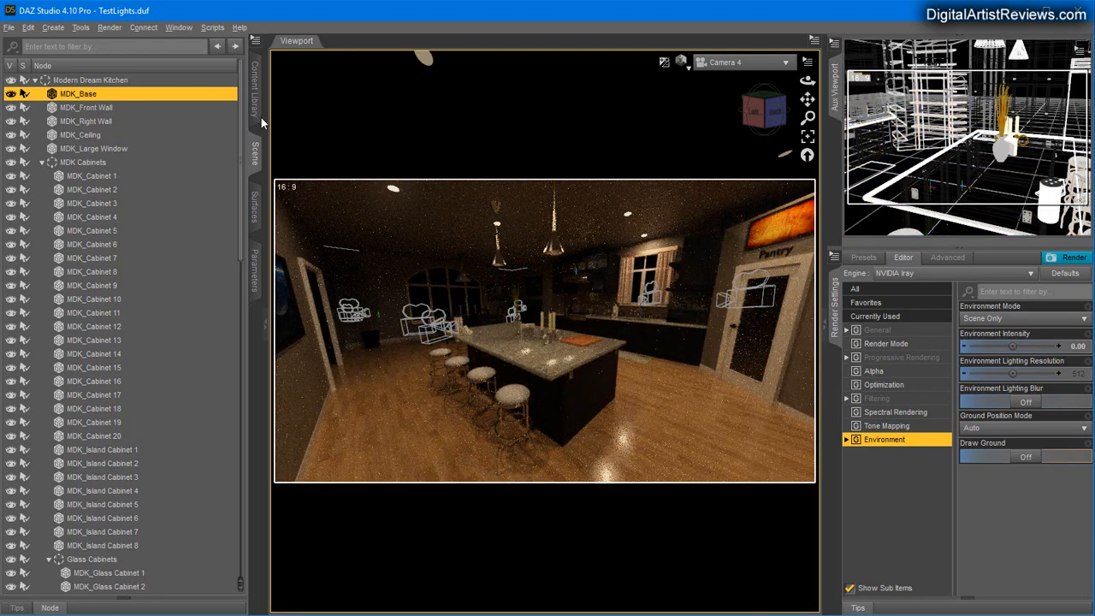
left_click(256, 105)
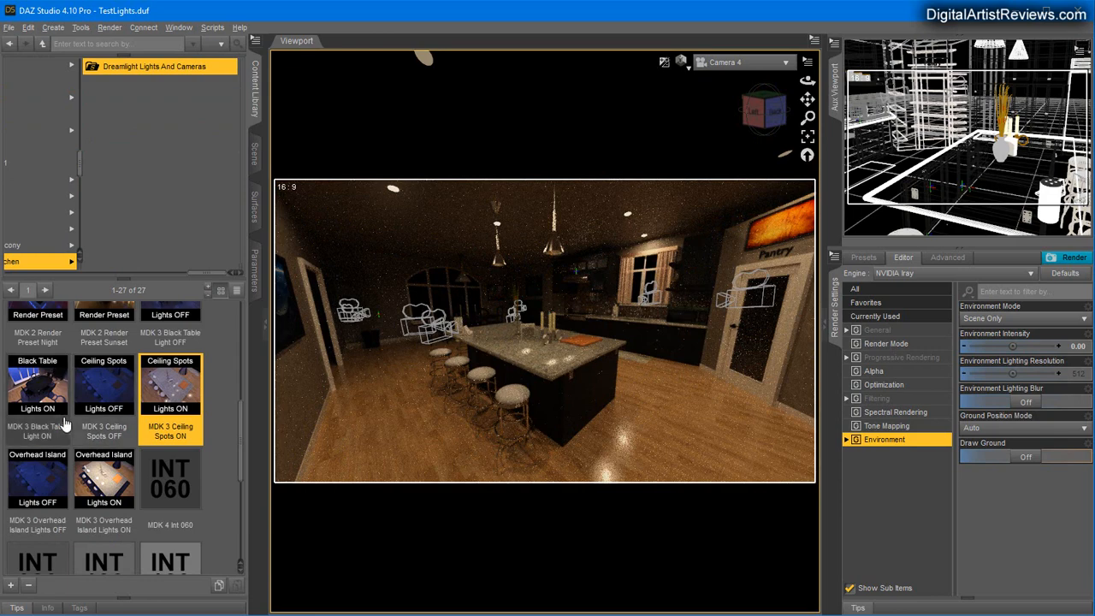
double_click(40, 389)
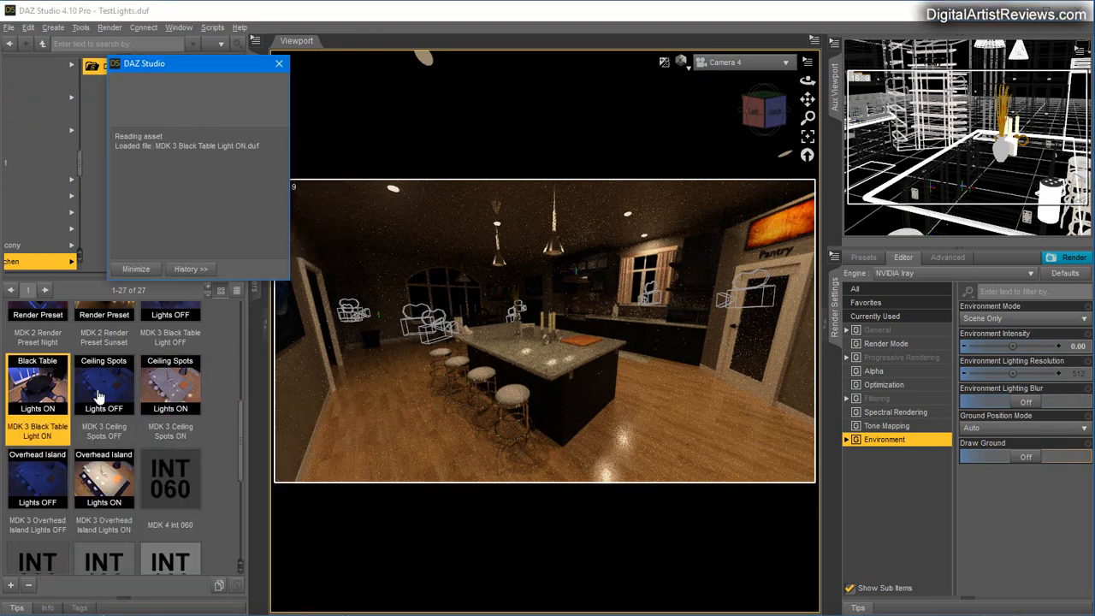
mouse_move(242, 444)
left_mouse_down()
mouse_move(243, 424)
mouse_move(243, 452)
left_mouse_up()
double_click(108, 468)
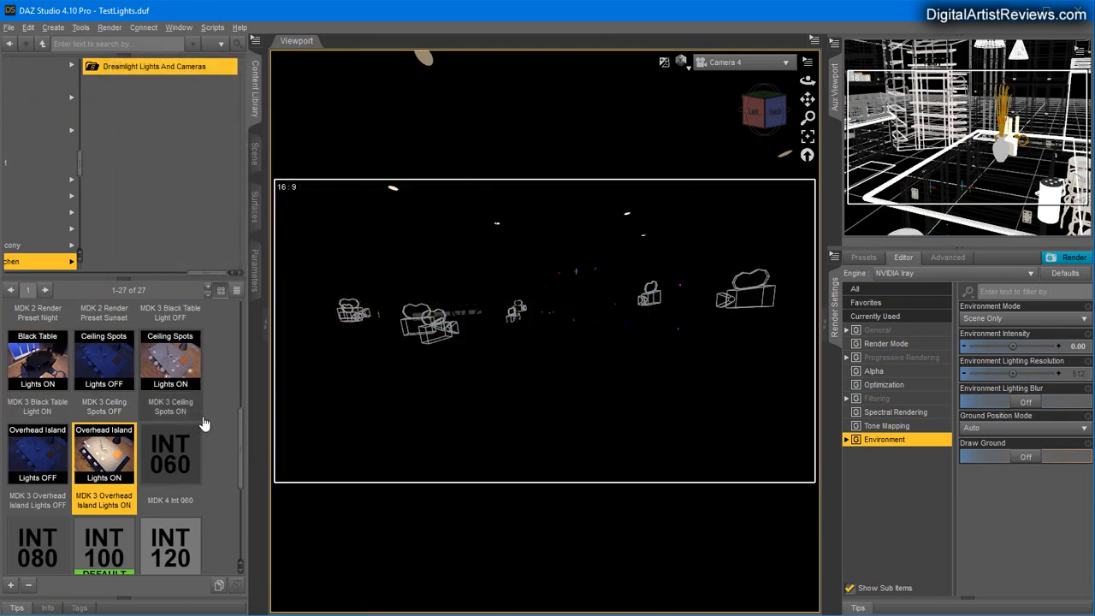
mouse_move(203, 424)
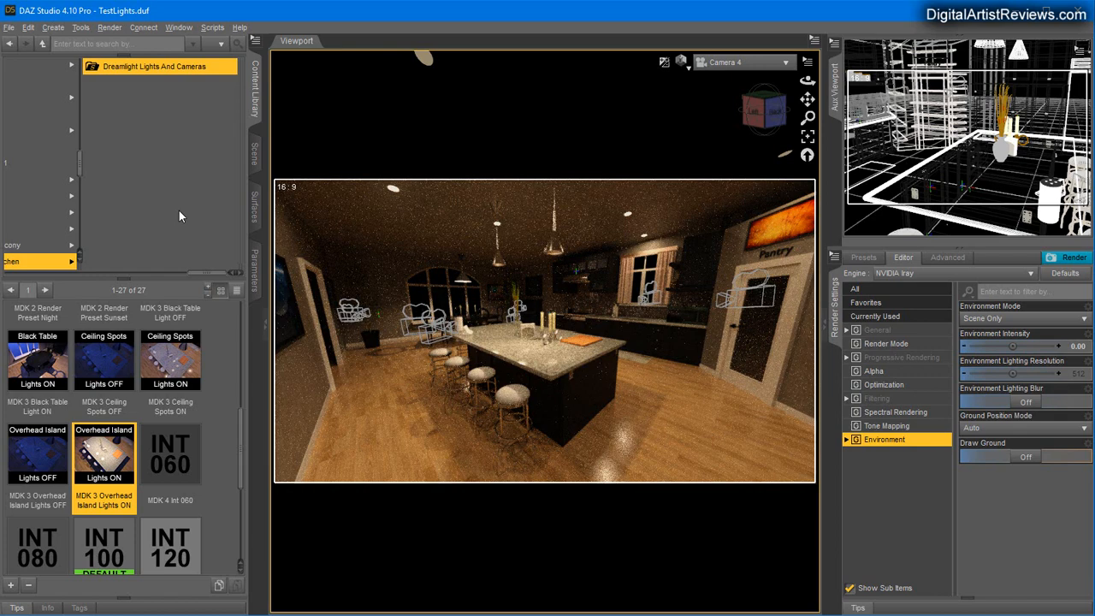
Create a new cube primitive at the world center
left_click(255, 154)
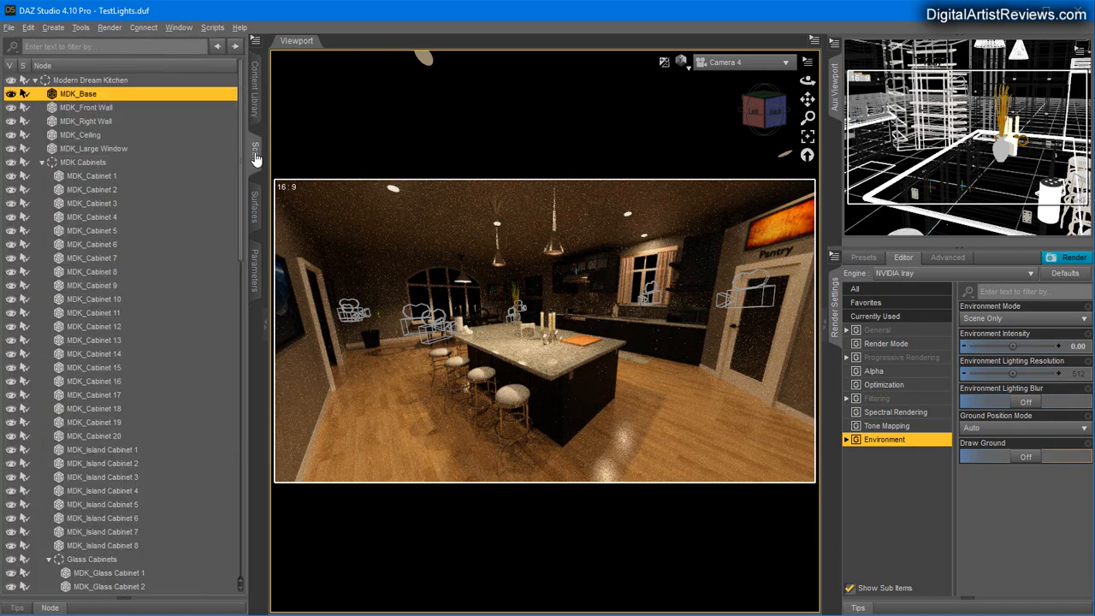
left_click(35, 80)
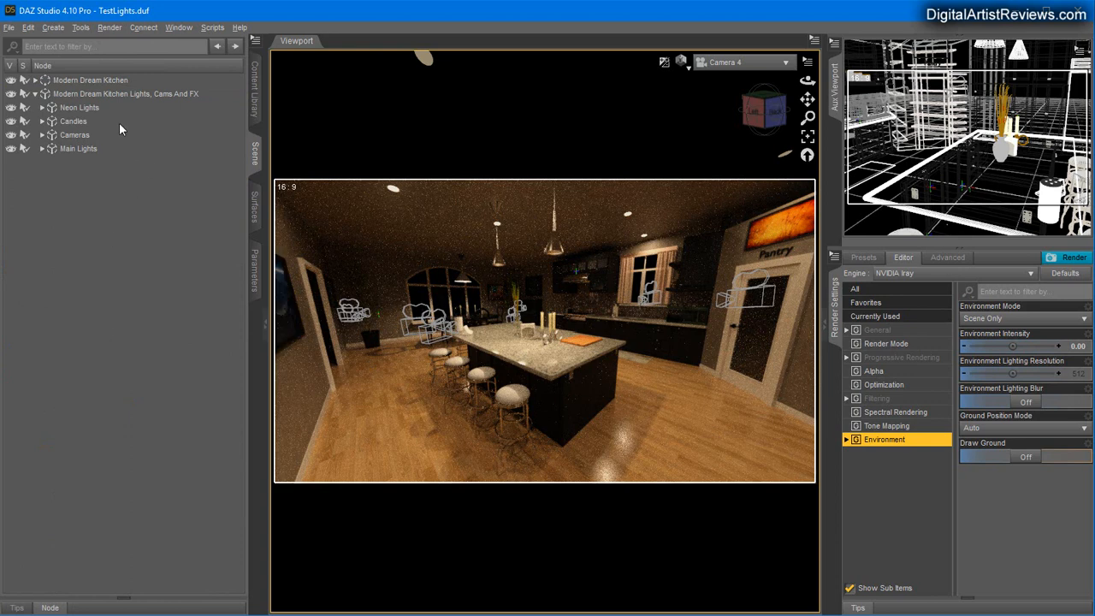
left_click(53, 28)
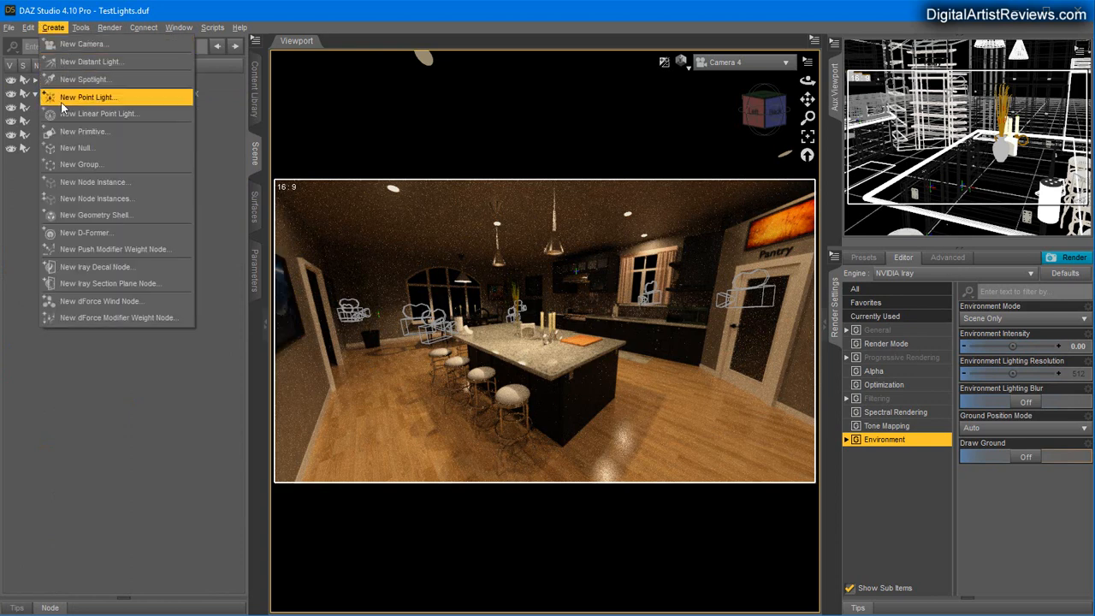
left_click(68, 133)
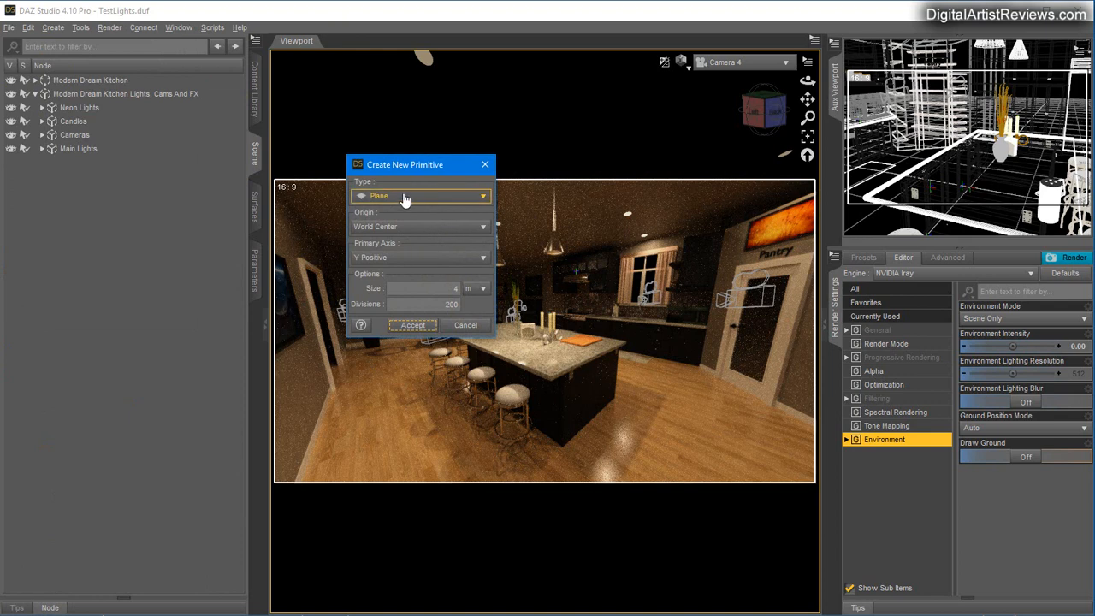
left_click(407, 198)
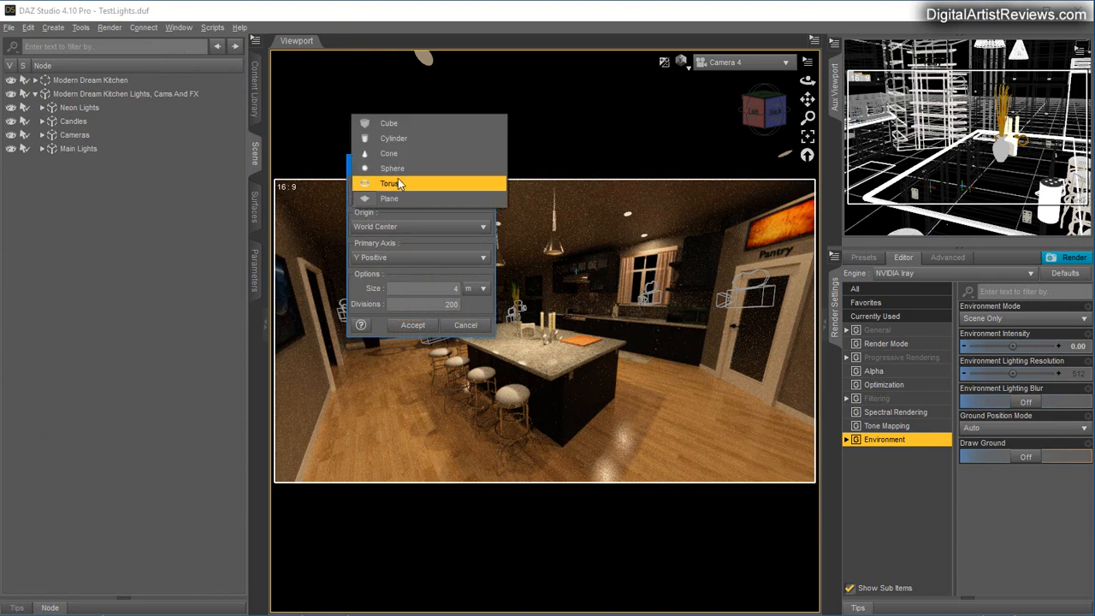
left_click(394, 125)
left_click(412, 325)
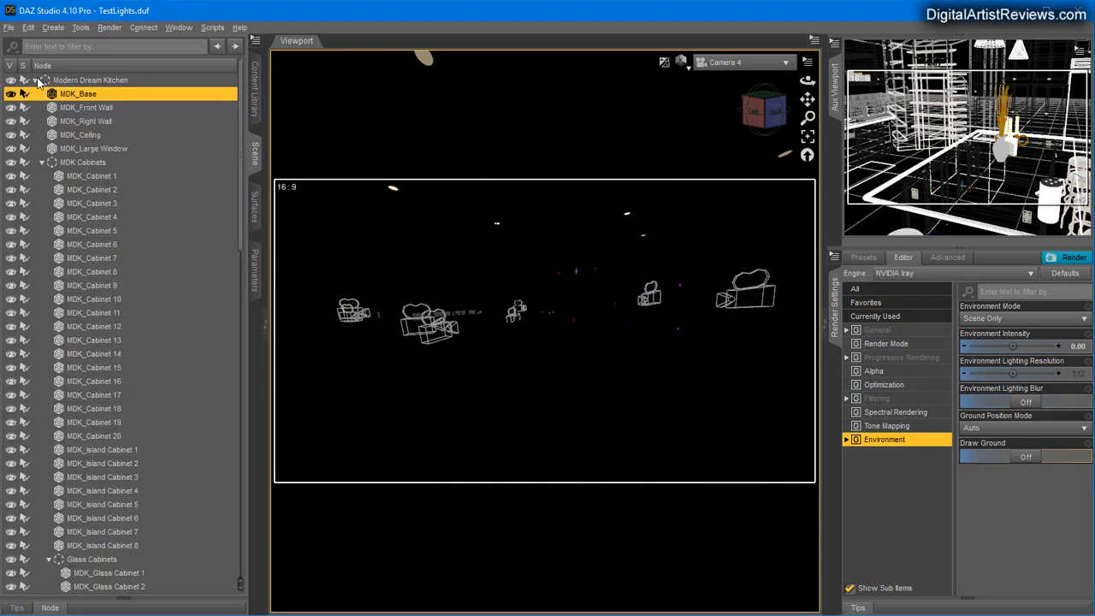
Apply the Iray Uber Base shader to the cube's surface
left_click(36, 81)
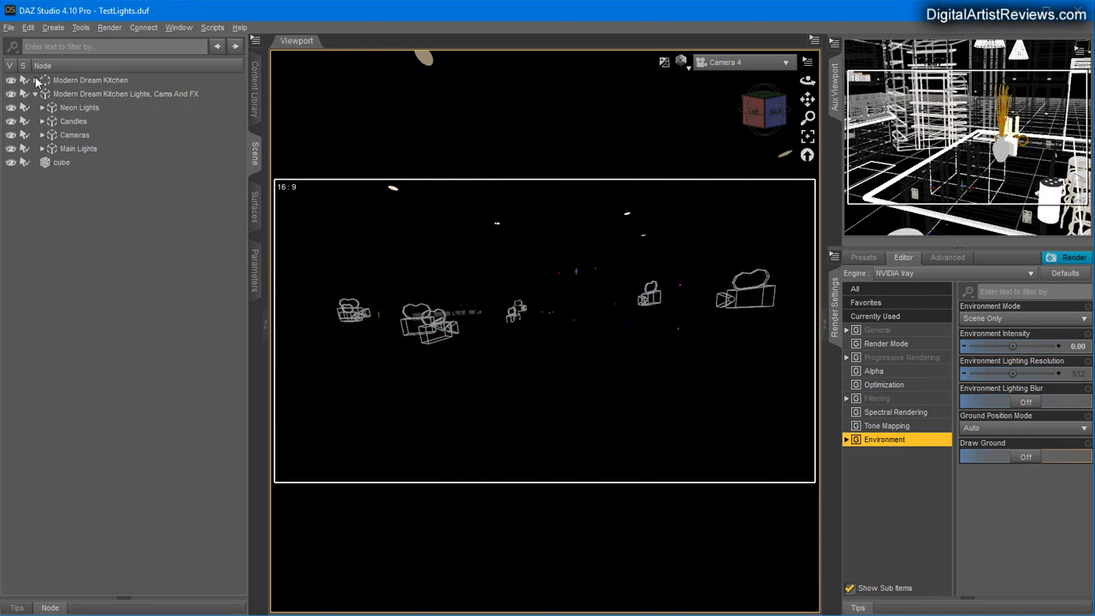
double_click(63, 162)
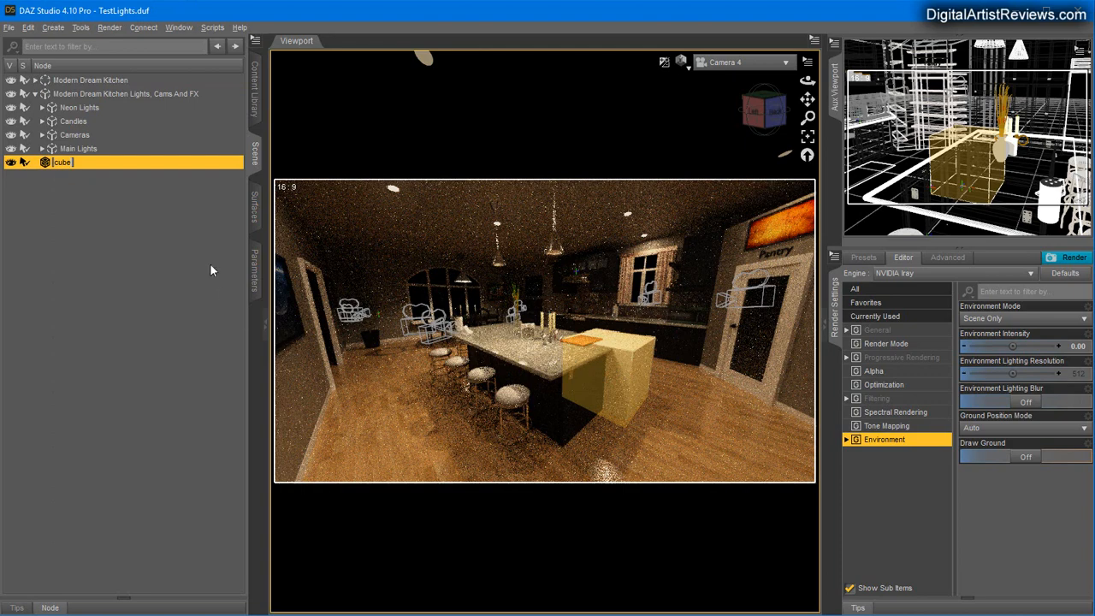
double_click(57, 166)
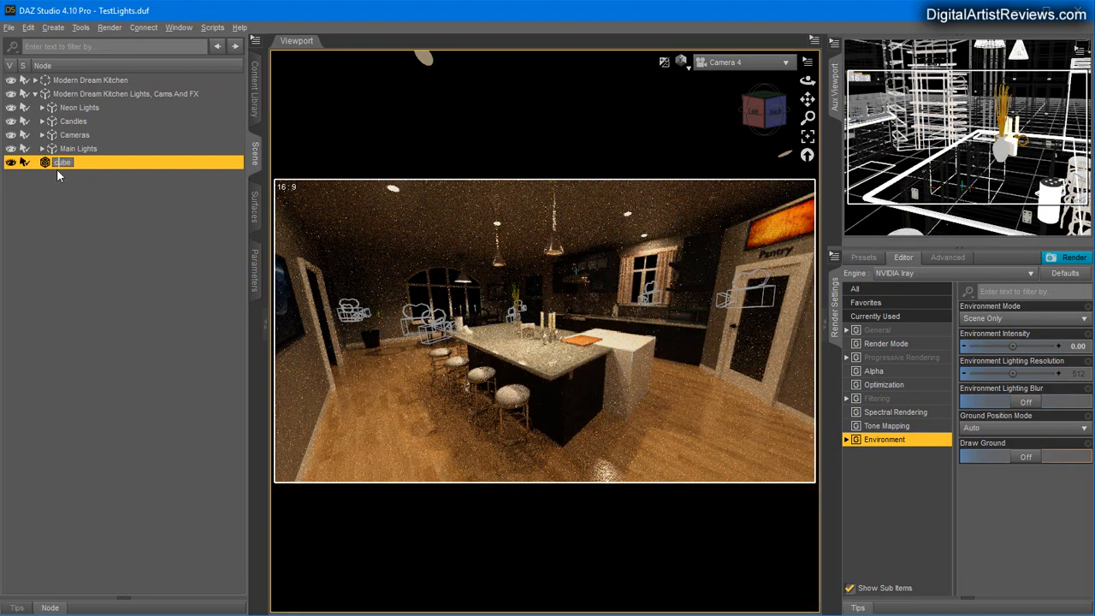
left_click(67, 197)
left_click(61, 165)
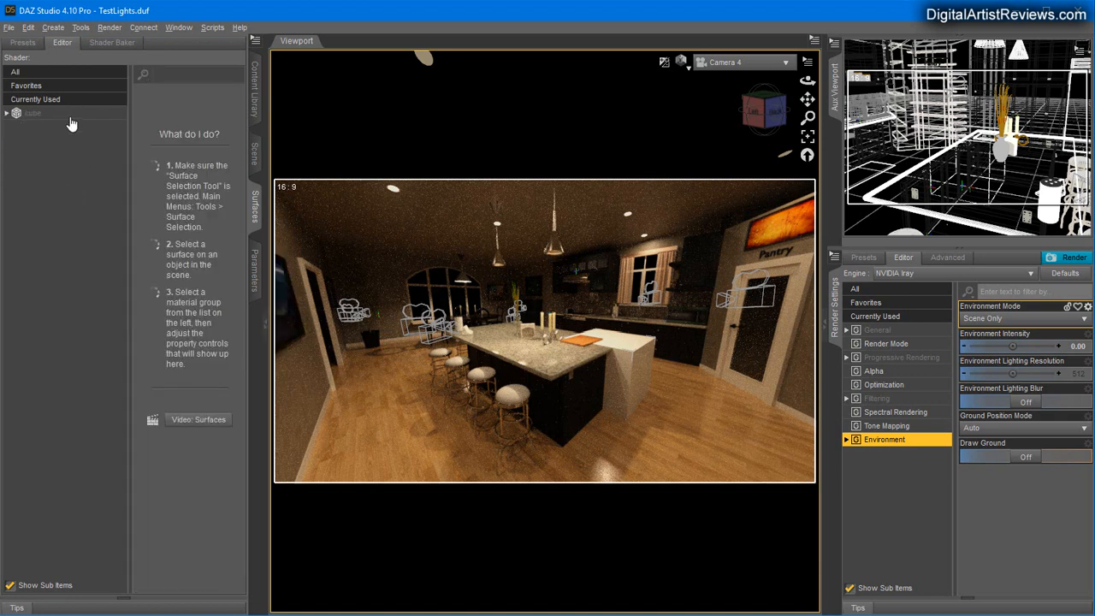
left_click(34, 114)
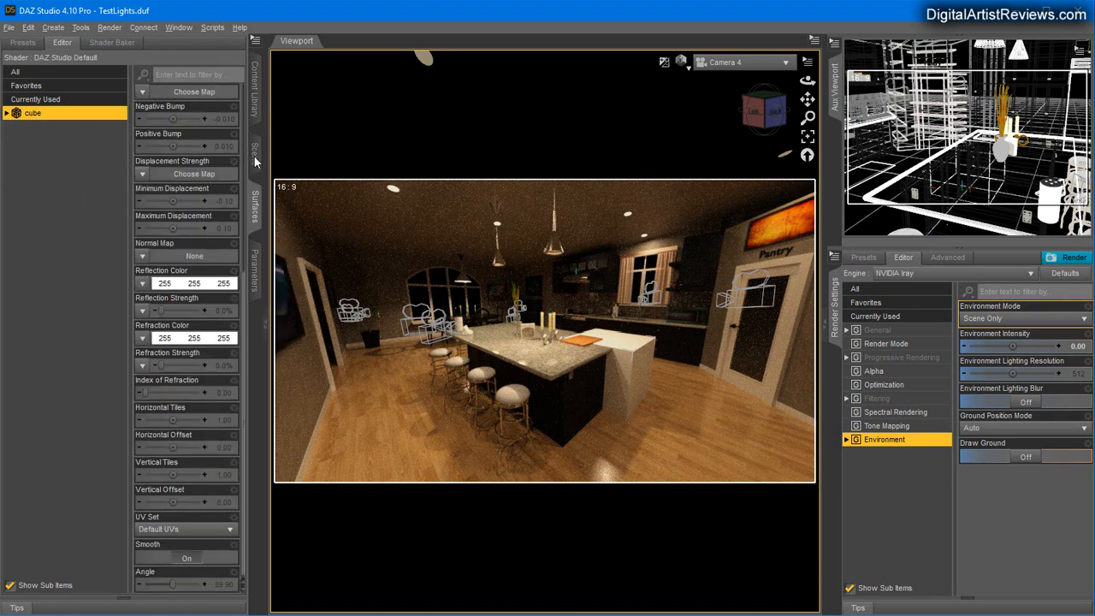
left_click(23, 43)
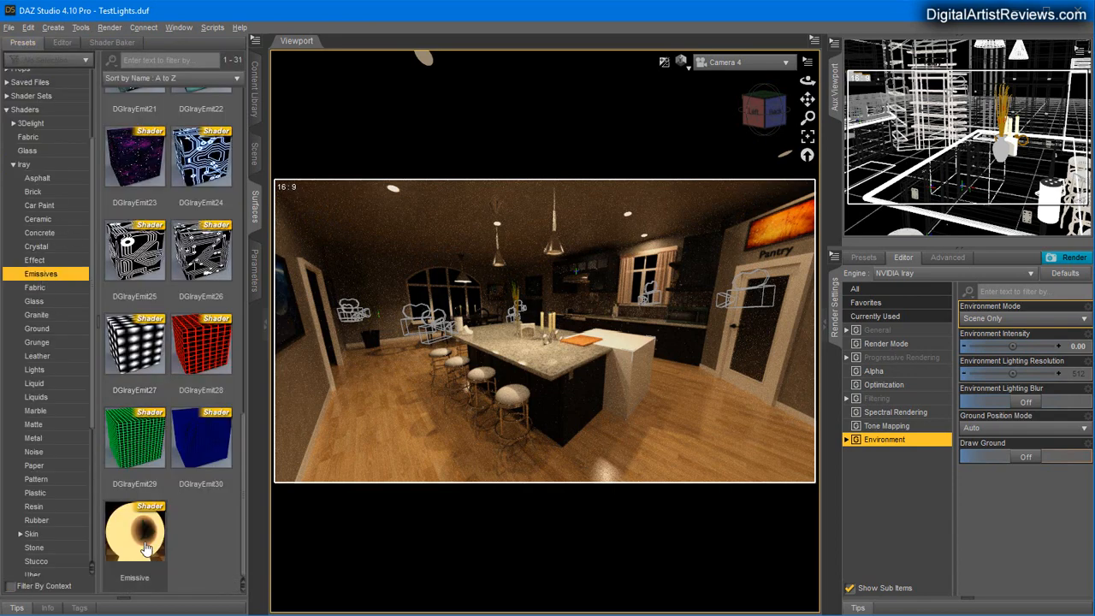
left_click(24, 164)
scroll(152, 214, "up", 10)
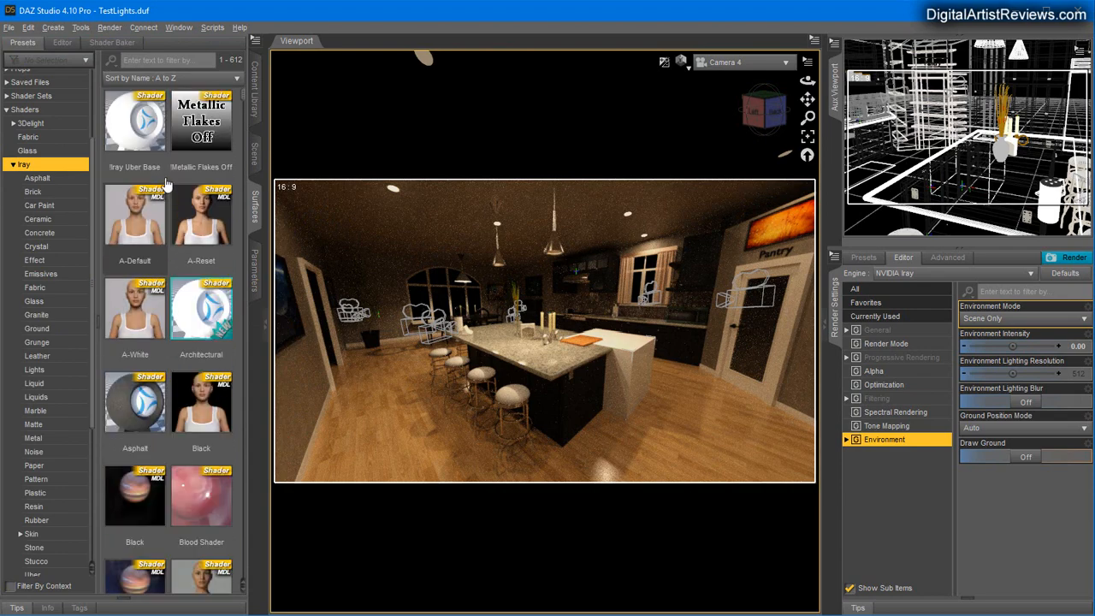
left_click(140, 135)
Set the Emission Color of the cube's surface to white, 1.00, 1.00, 1.00
left_click(67, 45)
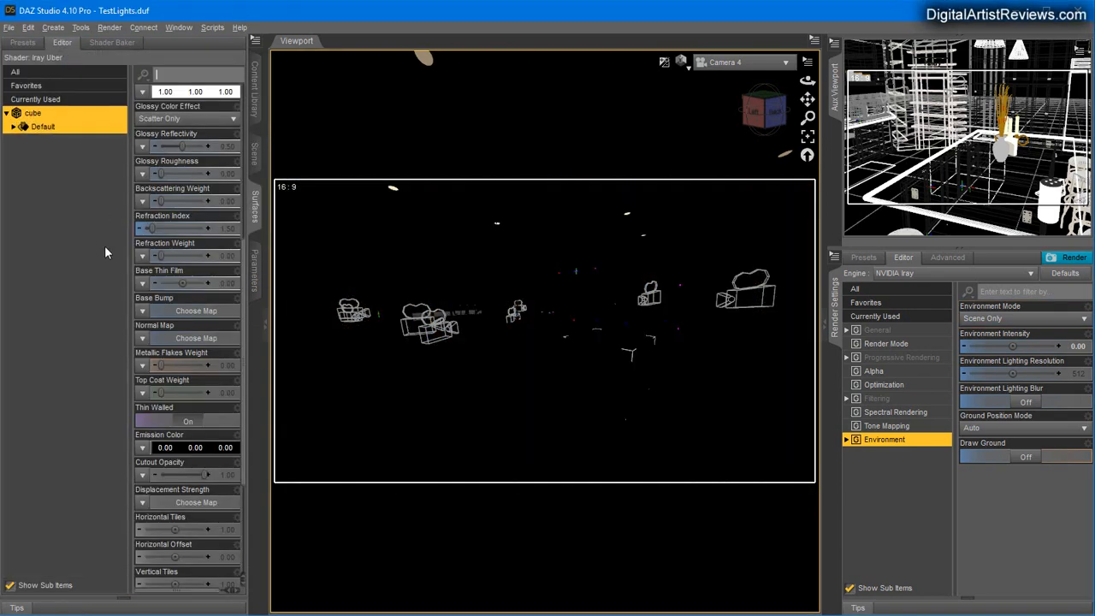
scroll(188, 376, "down", 4)
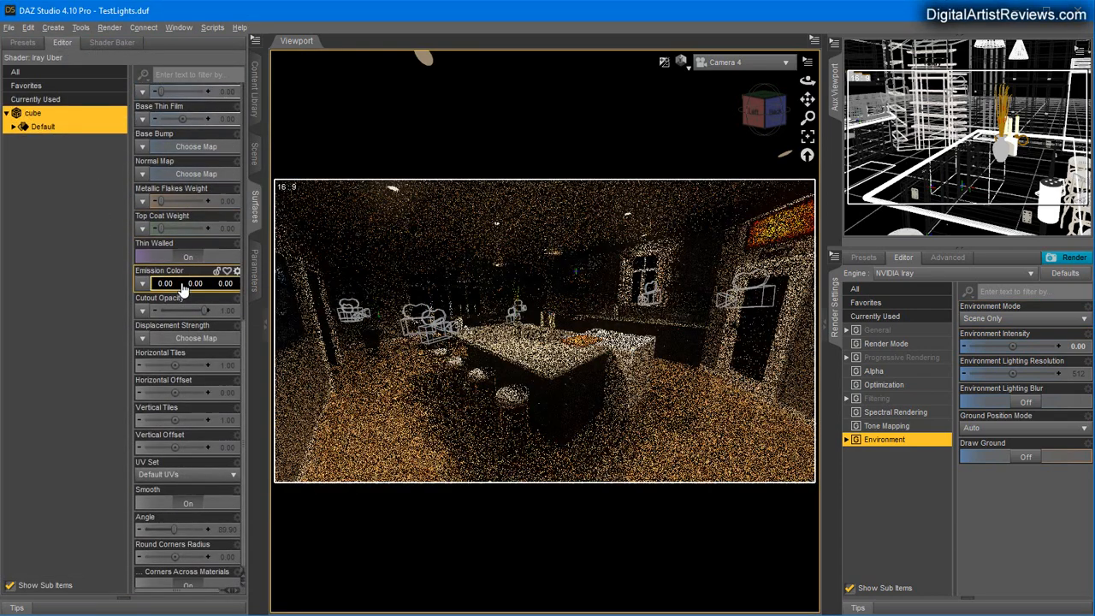
left_click(182, 284)
left_click_drag(476, 197, 186, 205)
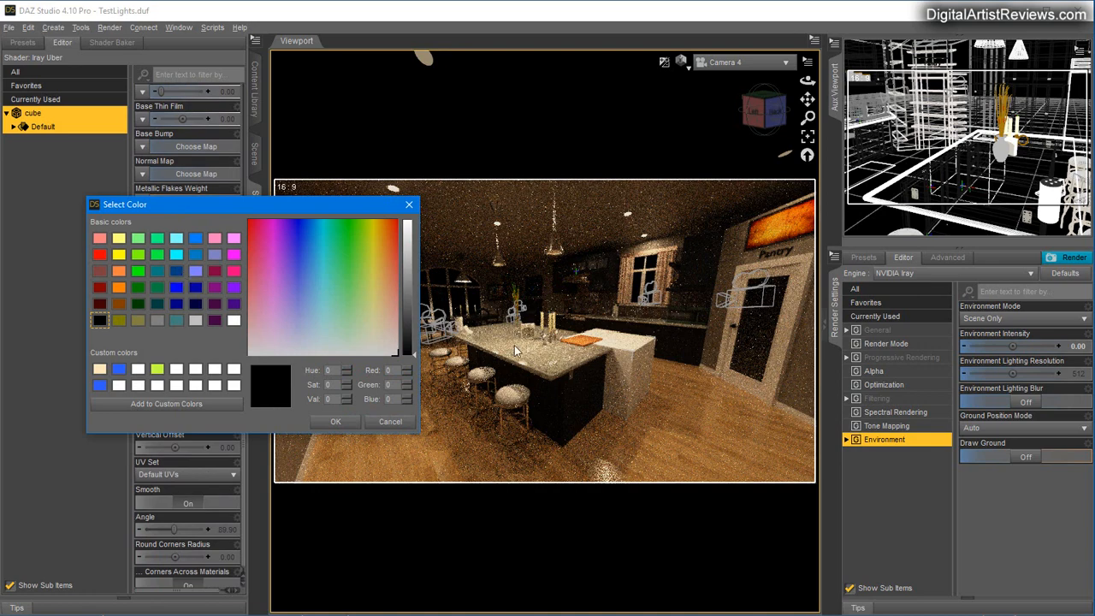
left_click_drag(413, 354, 413, 219)
left_click(336, 423)
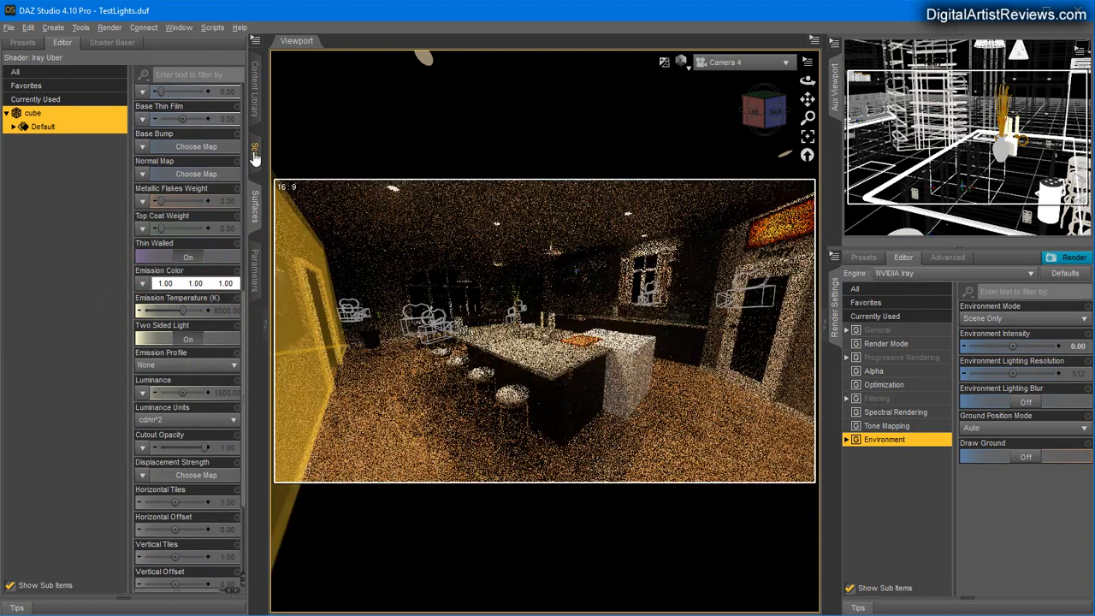
Apply the MDK 3 Overhead Island Lights OFF and MDK 3 Black Table Light OFF presets to MDK_Base
left_click(255, 154)
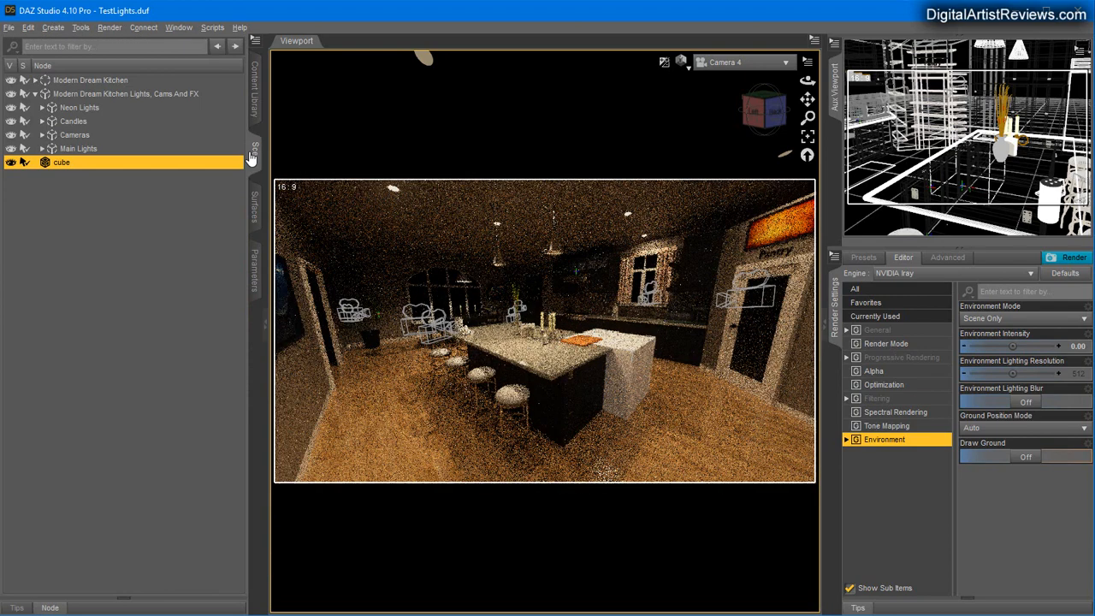
left_click(34, 80)
left_click(79, 93)
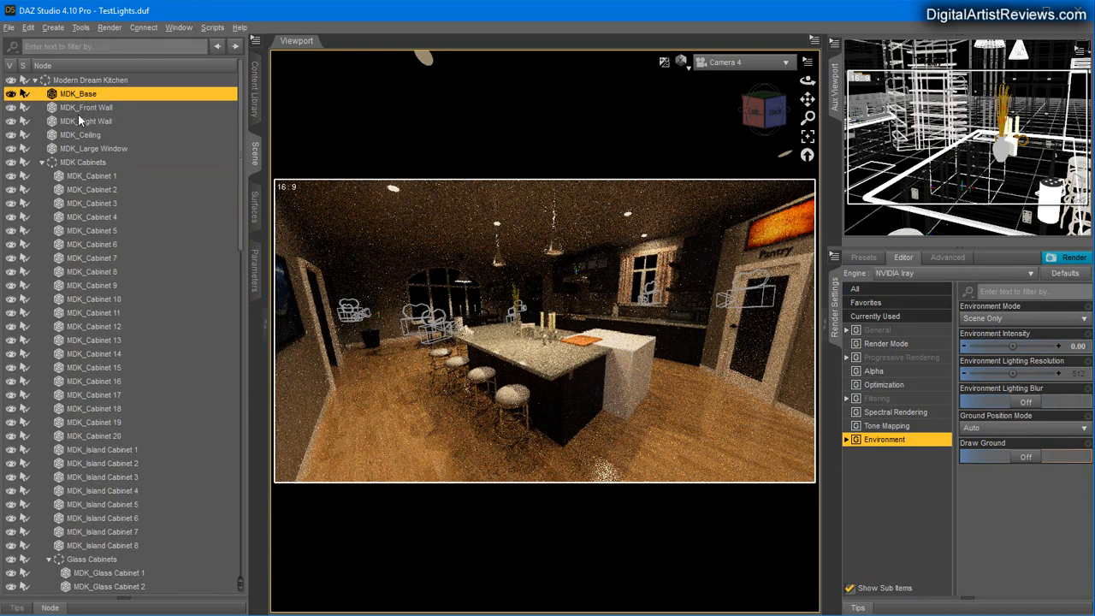
left_click(255, 98)
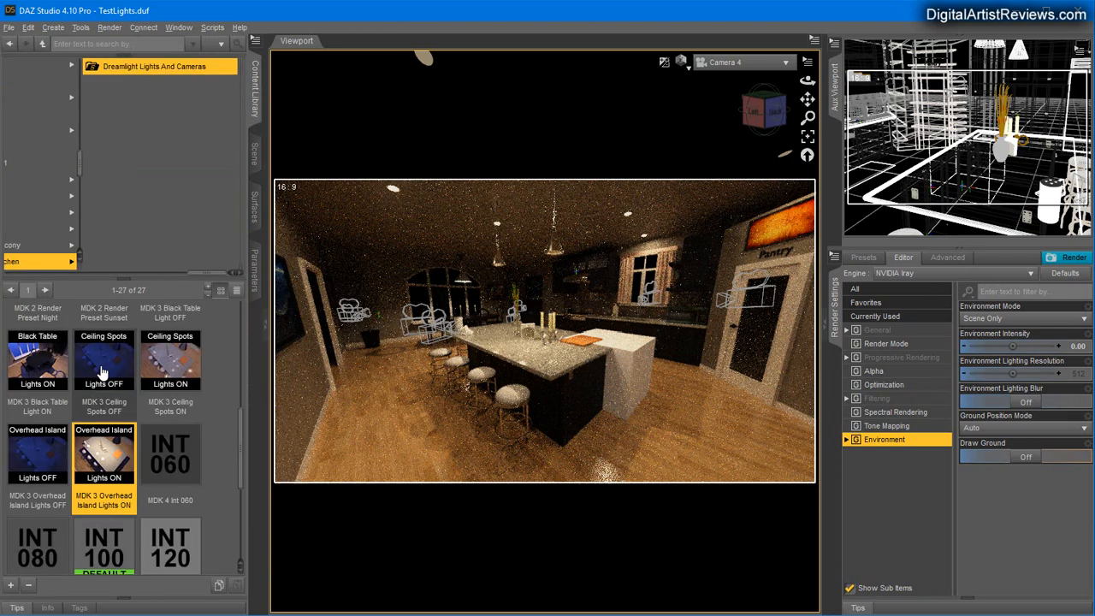
mouse_move(101, 373)
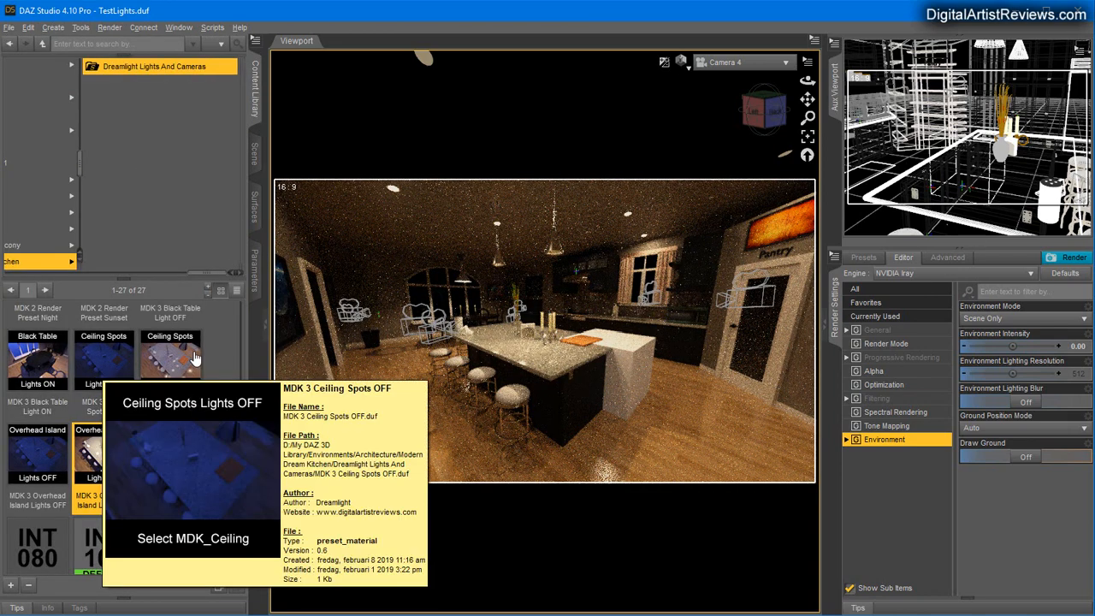
double_click(44, 479)
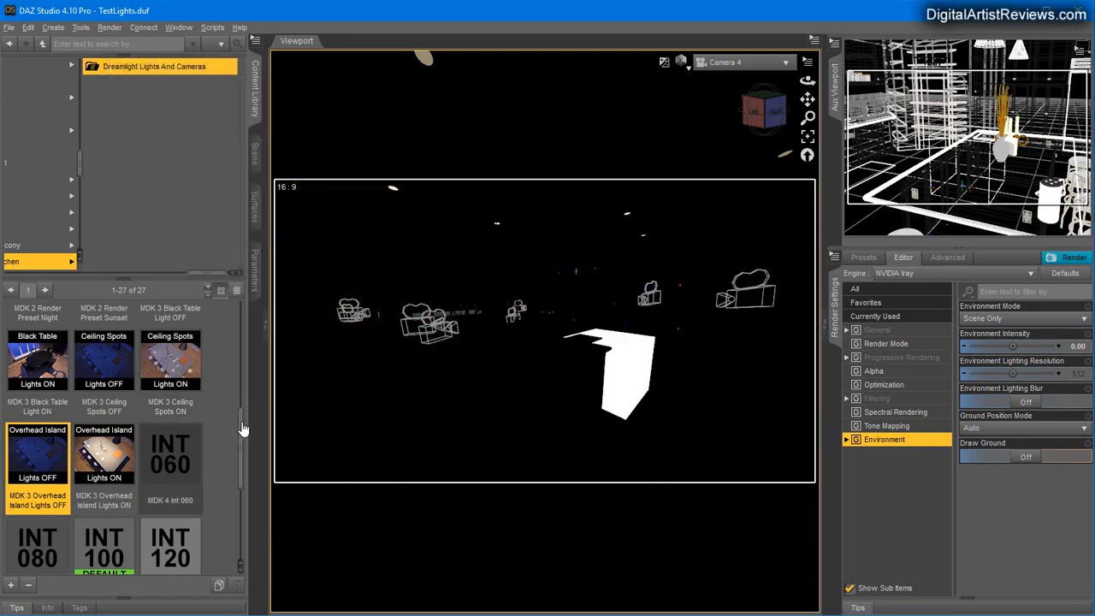
scroll(243, 428, "up", 1)
scroll(244, 411, "up", 1)
double_click(184, 351)
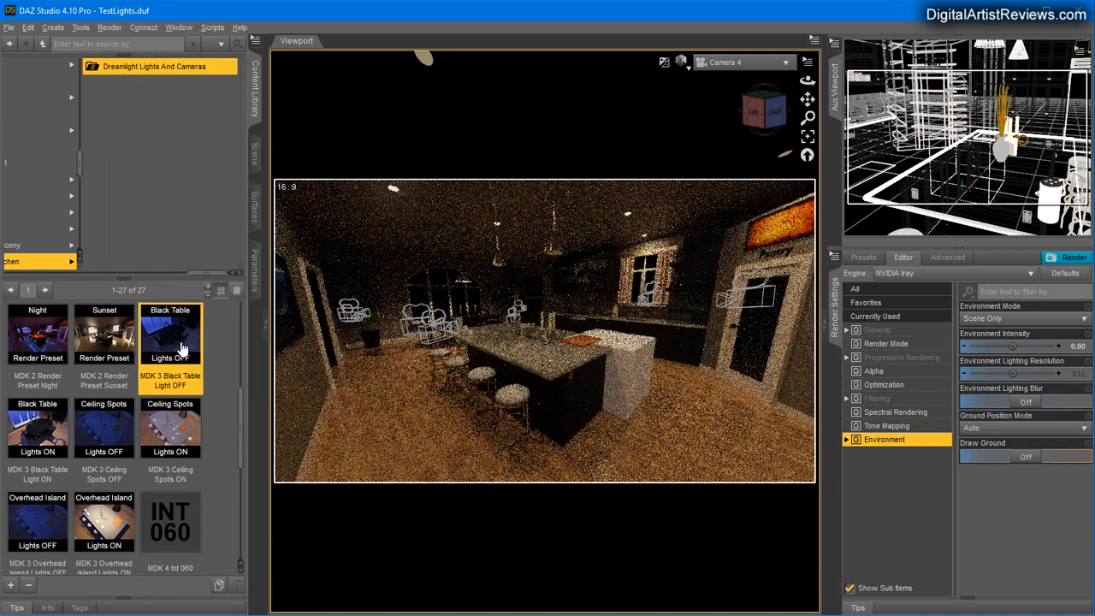
Apply the MDK 3 Ceiling Spots OFF preset to MDK_Ceiling
left_click(255, 151)
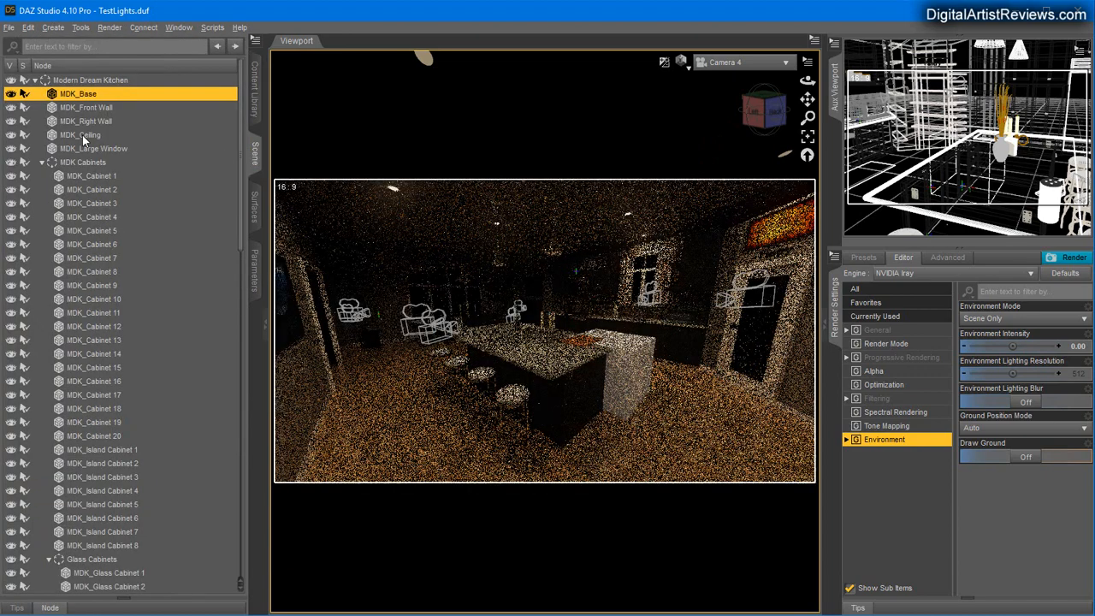
left_click(82, 134)
left_click(256, 94)
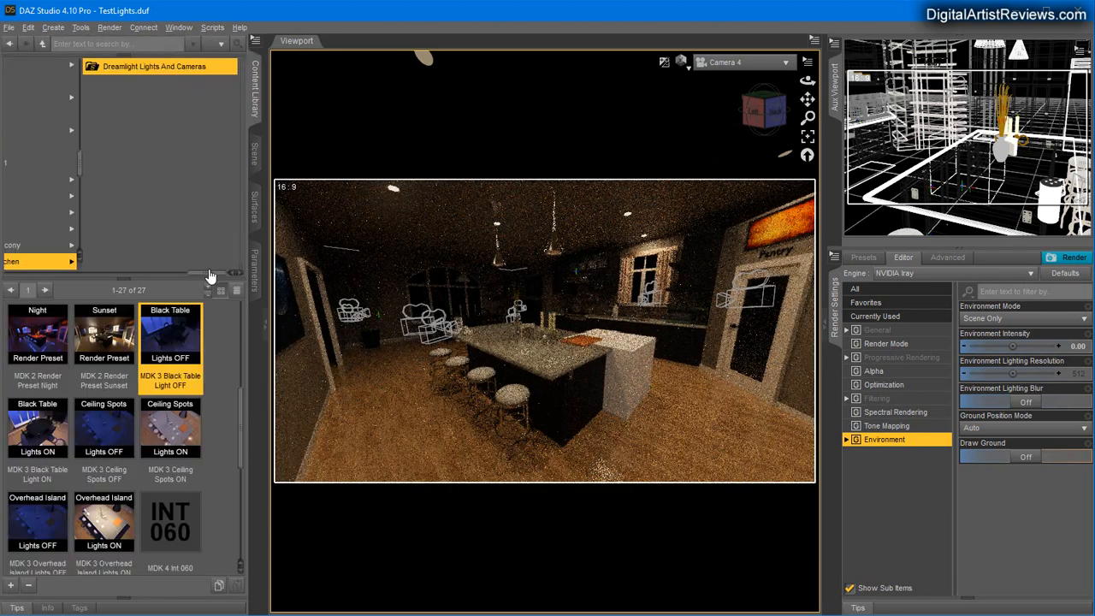
left_click(256, 94)
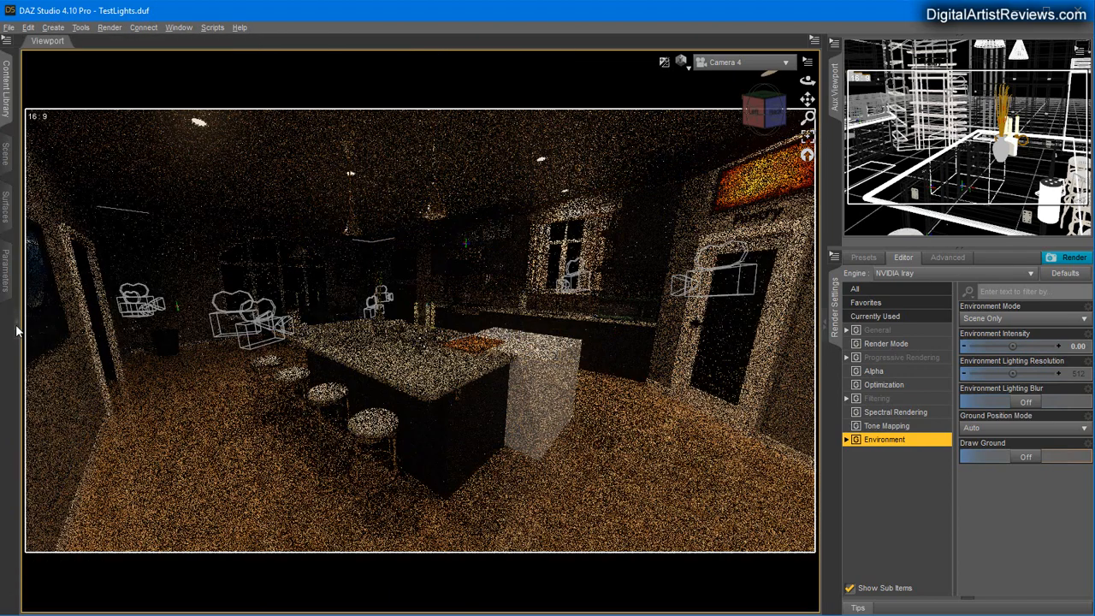
left_click(6, 85)
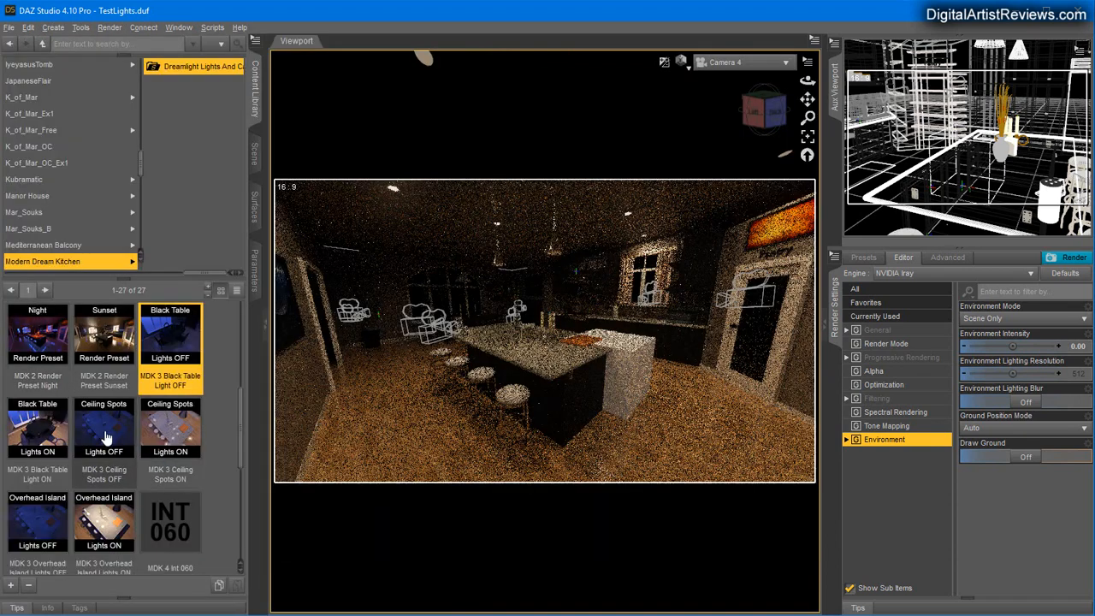
left_click(104, 436)
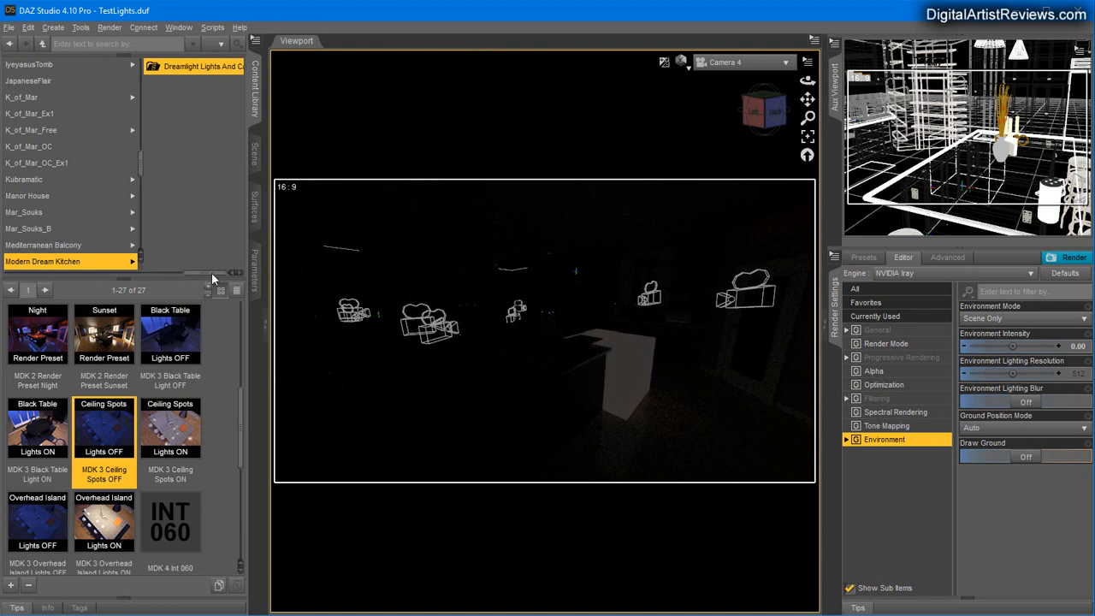
left_click(253, 156)
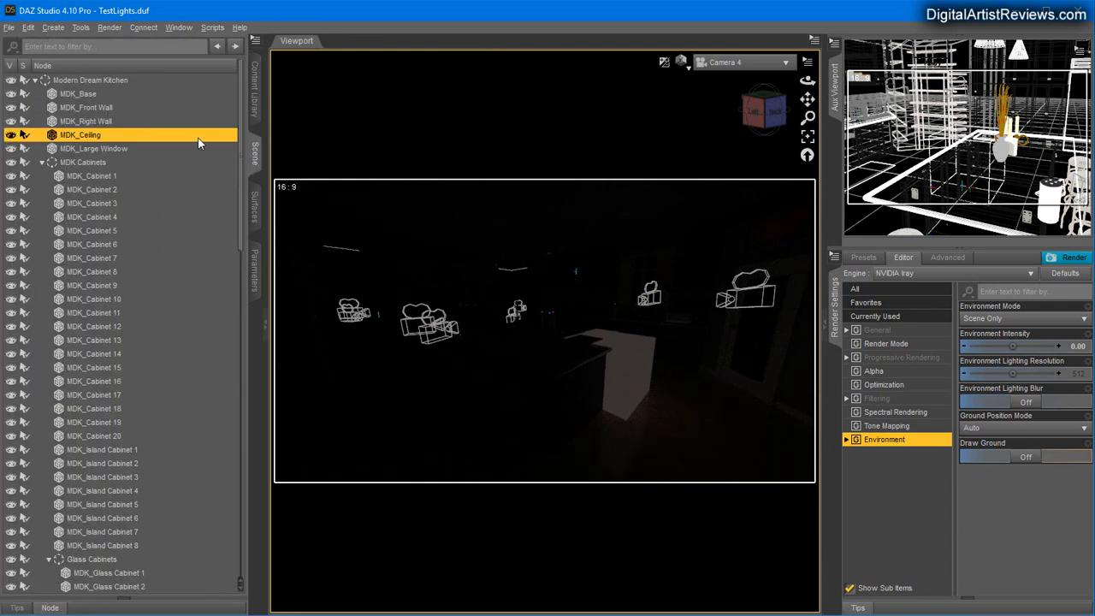
Select the cube and set the Base Color of its surface to black, 0.00, 0.00, 0.00
left_click(255, 210)
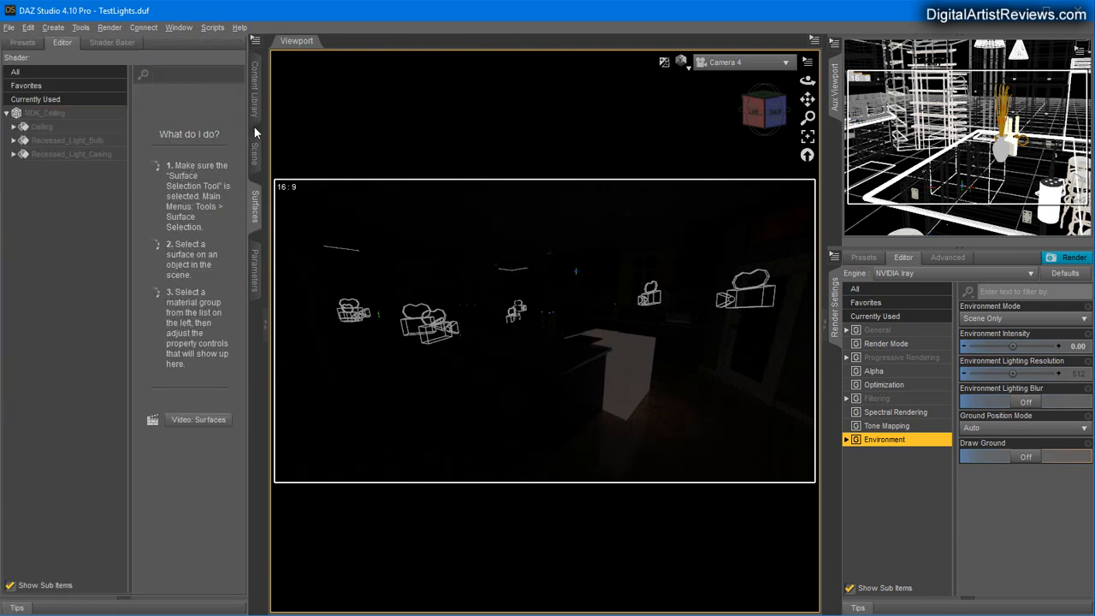
left_click(255, 150)
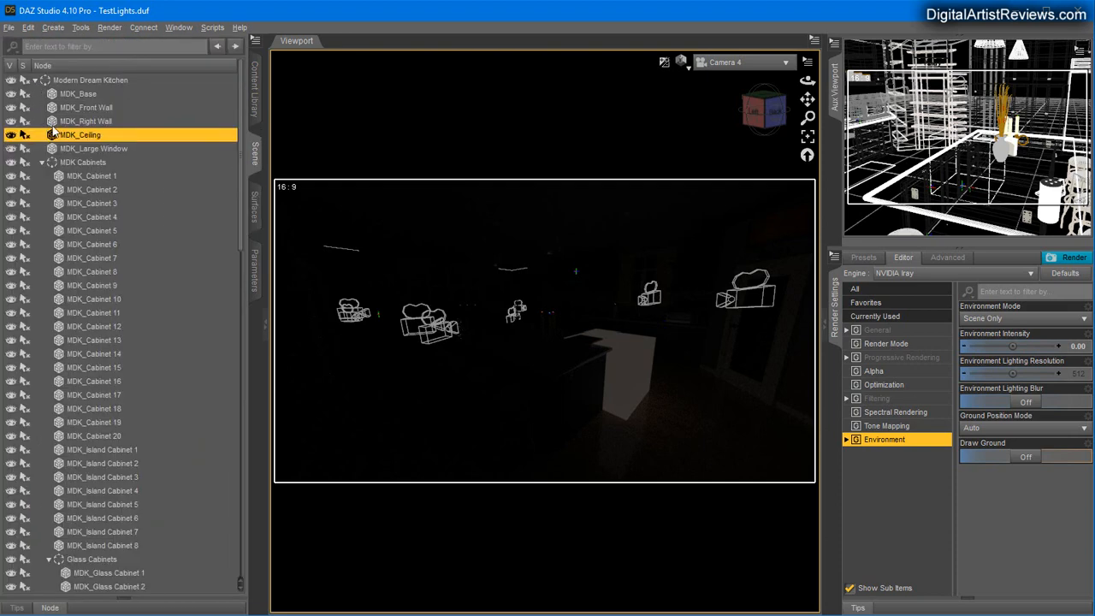
left_click(35, 80)
left_click(62, 162)
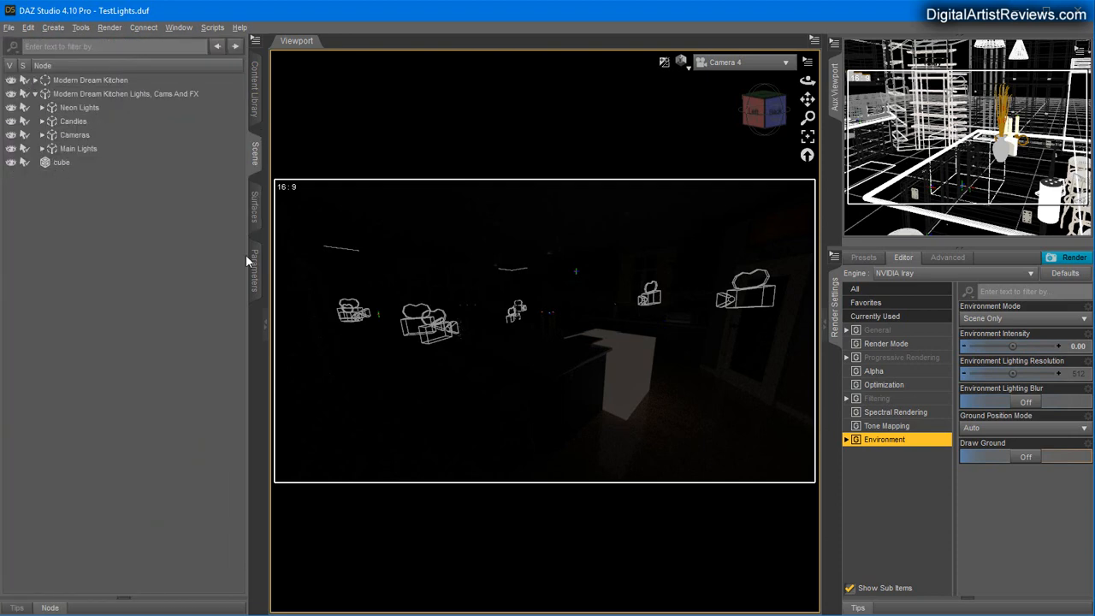
left_click(255, 208)
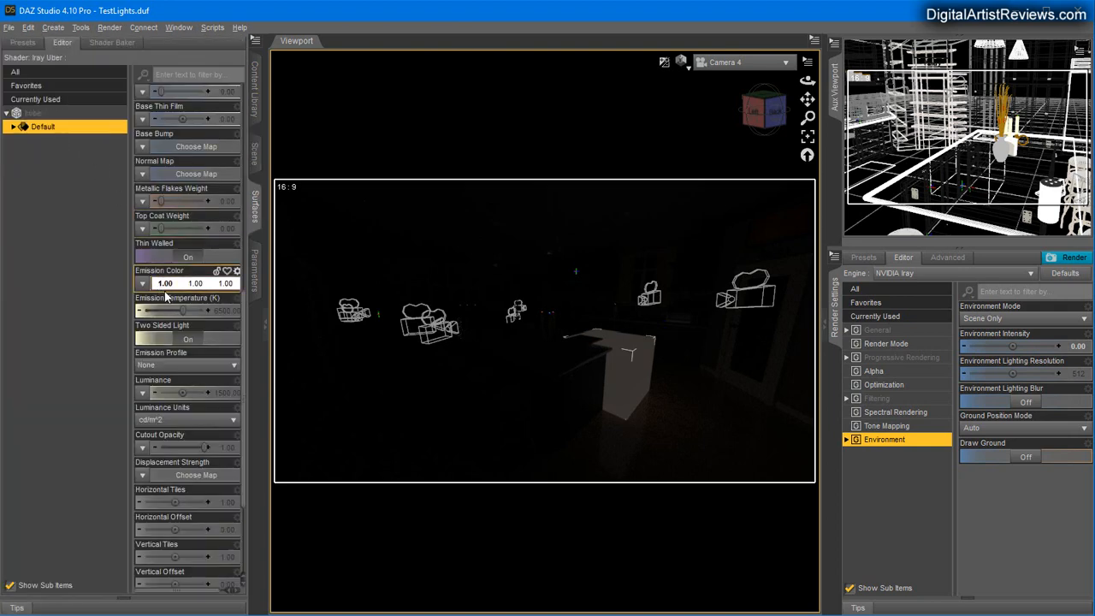
scroll(175, 257, "up", 10)
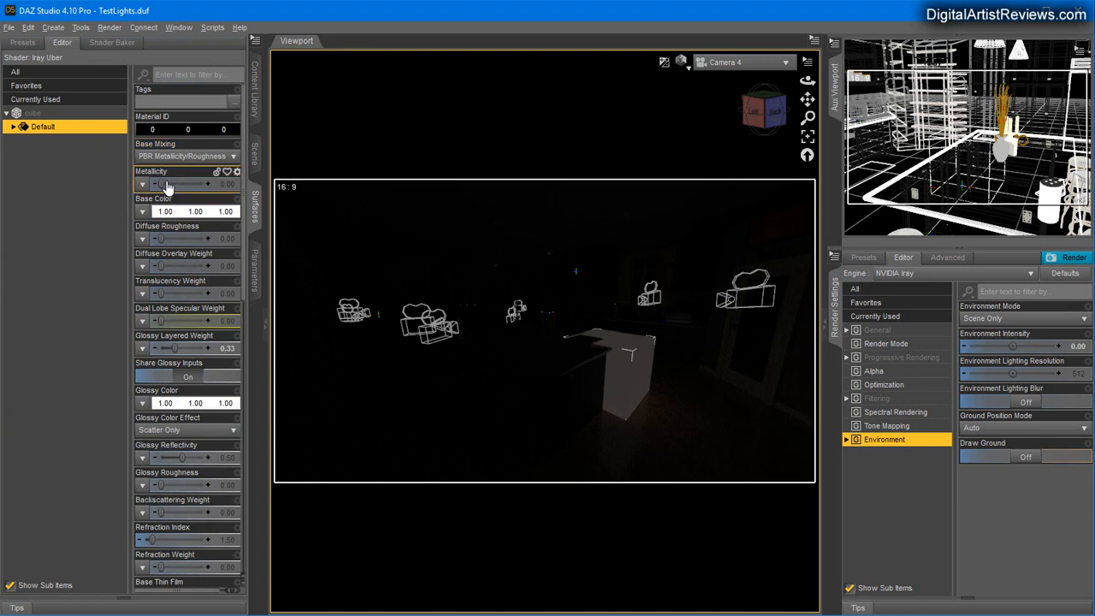
left_click(181, 214)
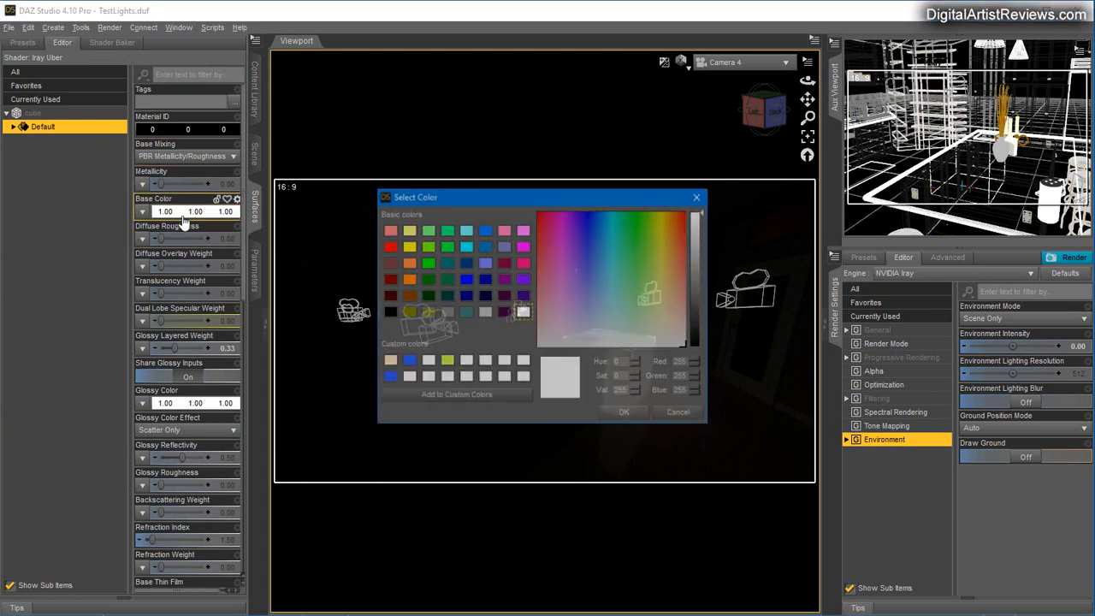
left_click(389, 312)
left_click(626, 413)
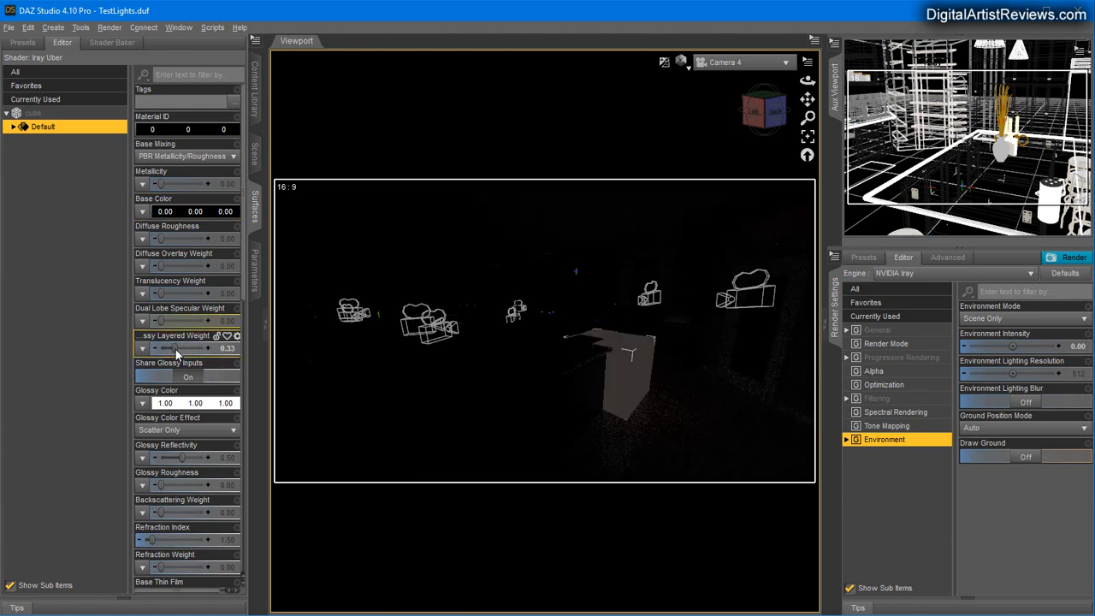
Remove the cube's gloss by setting Glossy Layered Weight to 0.00, Glossy Color to black and Glossy Reflectivity to 0.00
left_click_drag(175, 349, 142, 347)
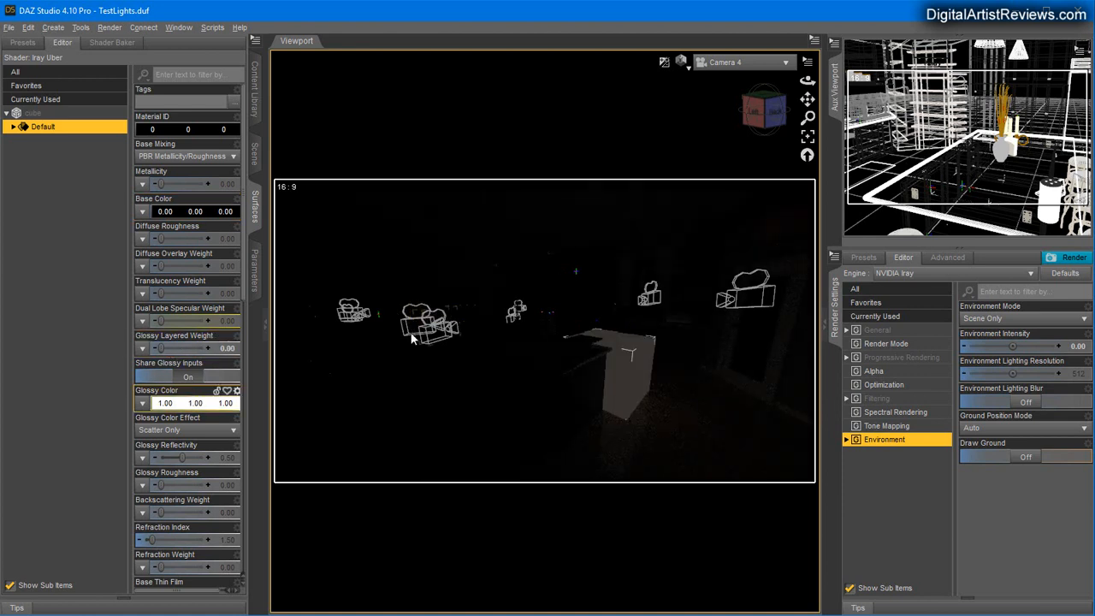
left_click(183, 405)
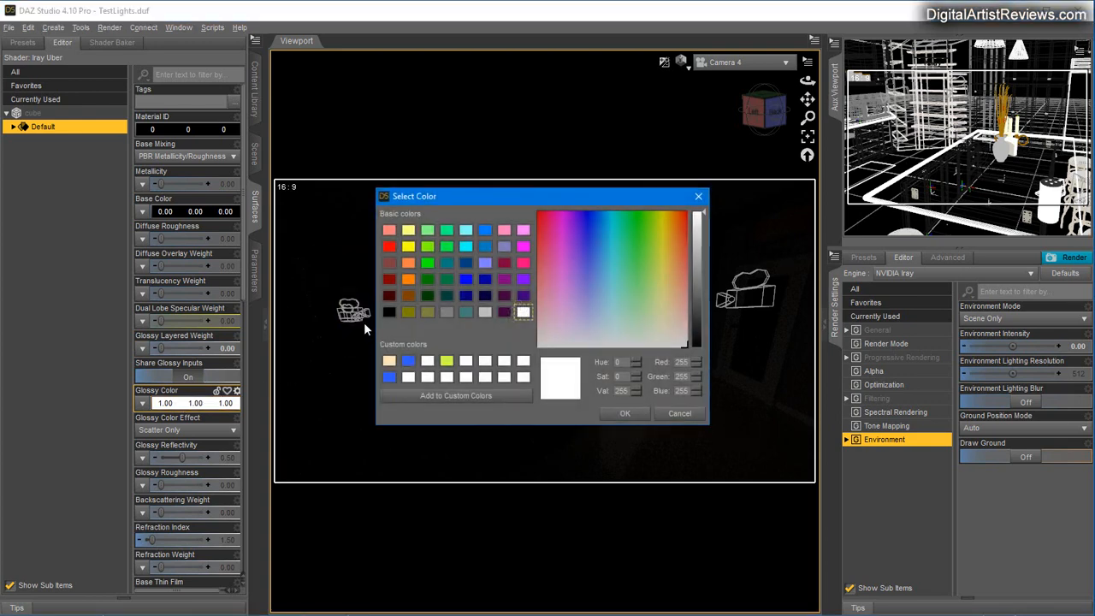
left_click(391, 311)
key("Return")
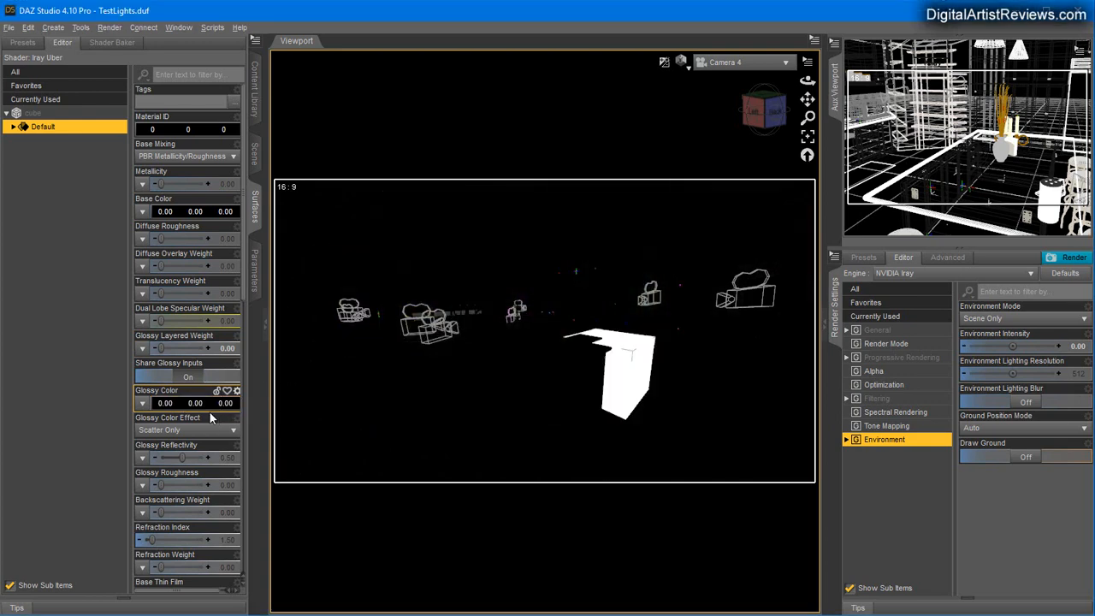
scroll(201, 411, "down", 4)
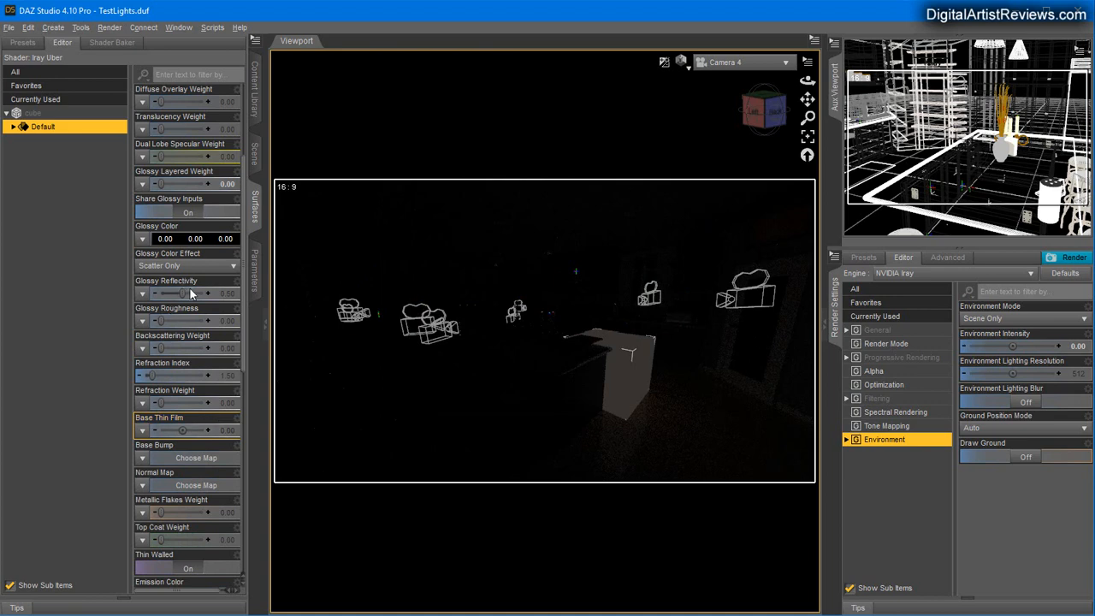
left_click_drag(142, 291, 108, 286)
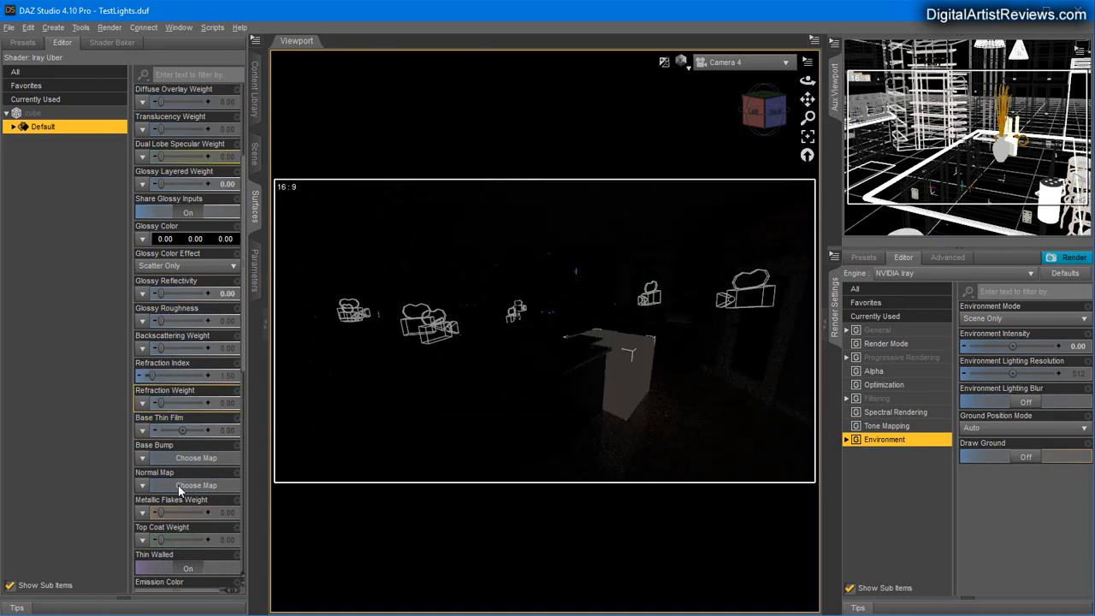
Raise the Luminance of the cube's emissive surface so that it lights the kitchen
scroll(178, 485, "down", 6)
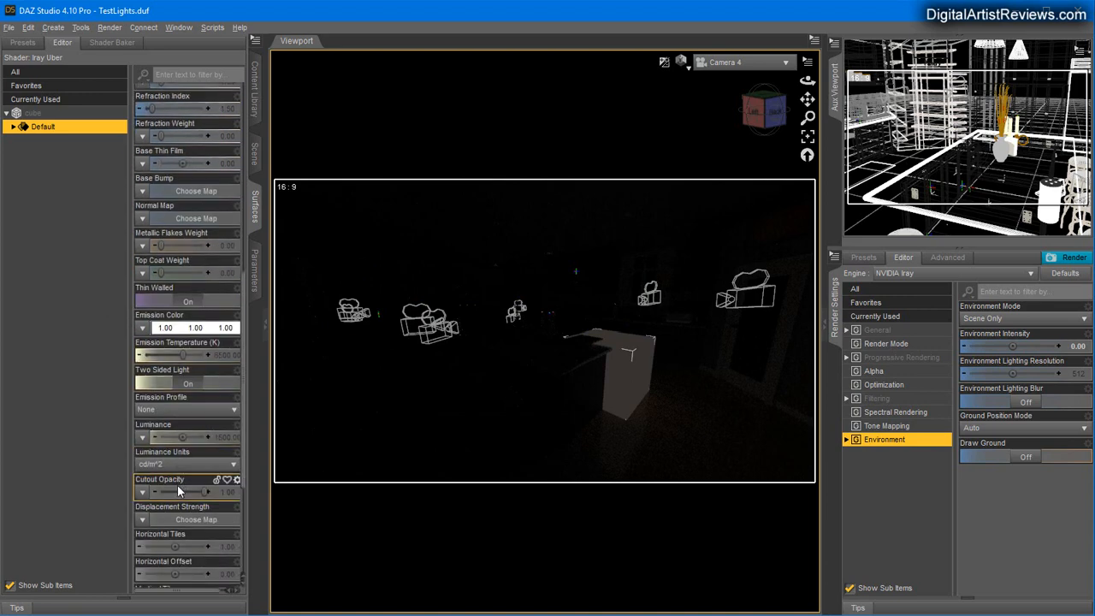
scroll(177, 484, "down", 3)
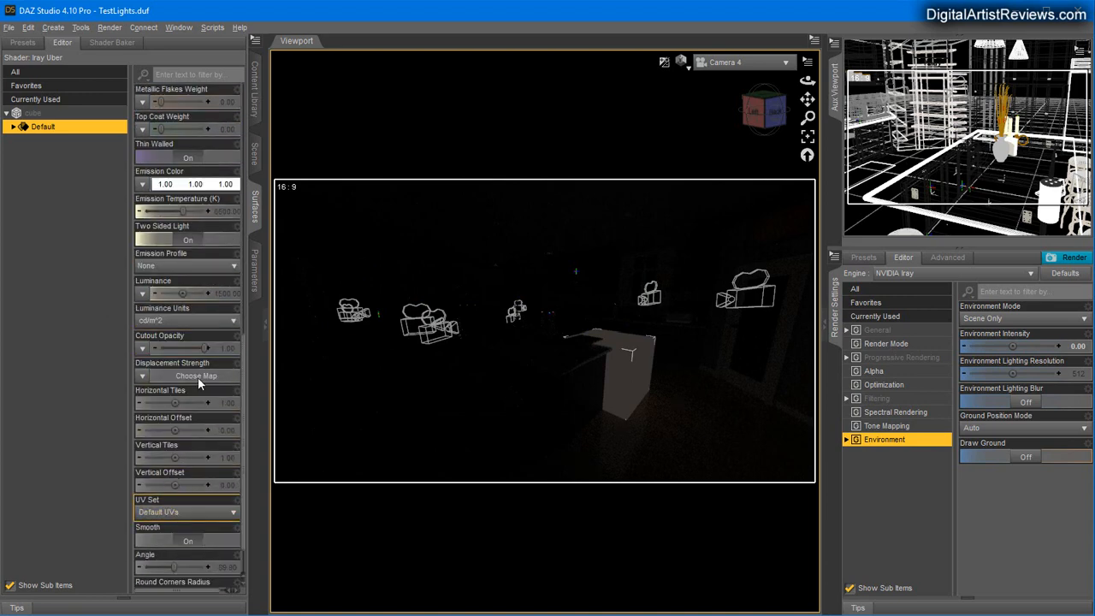
left_click(205, 295)
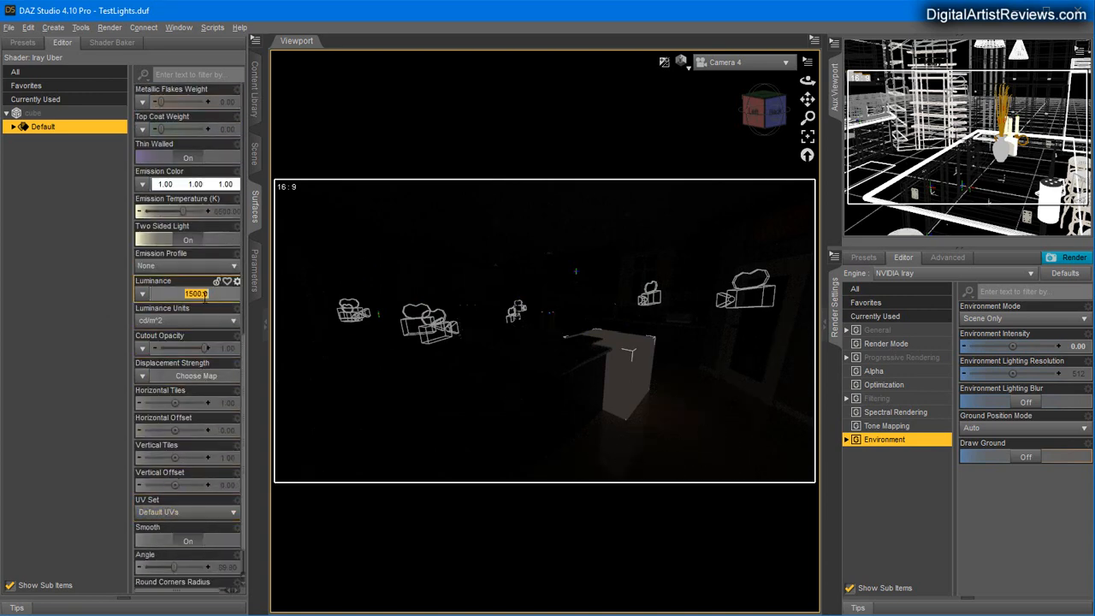
left_click(200, 294)
key("Return")
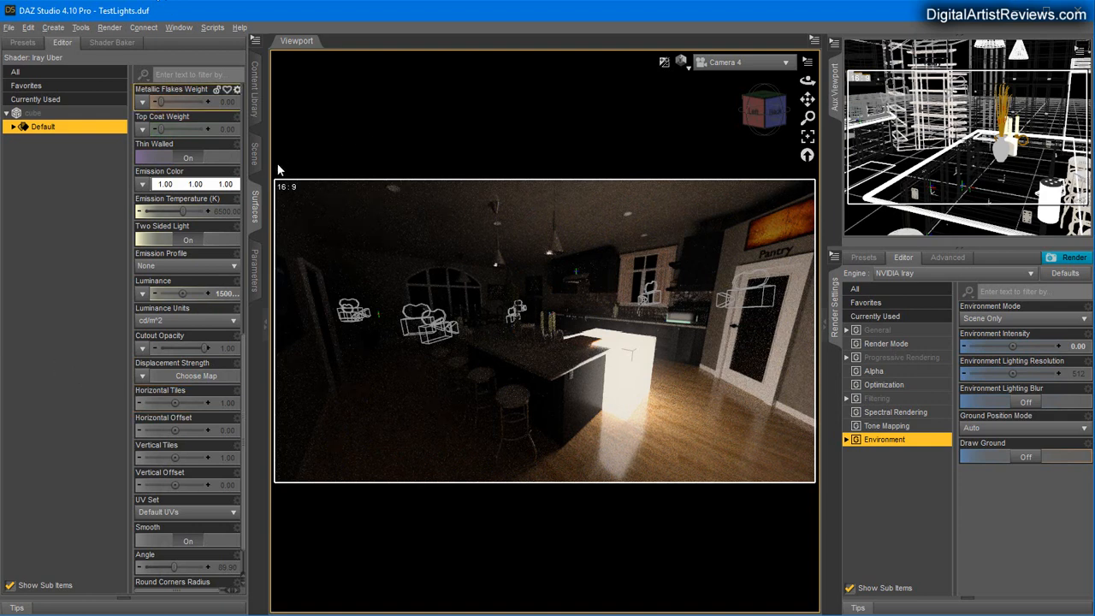
Hide the cube and make the Neon Table Blue light visible
left_click(254, 154)
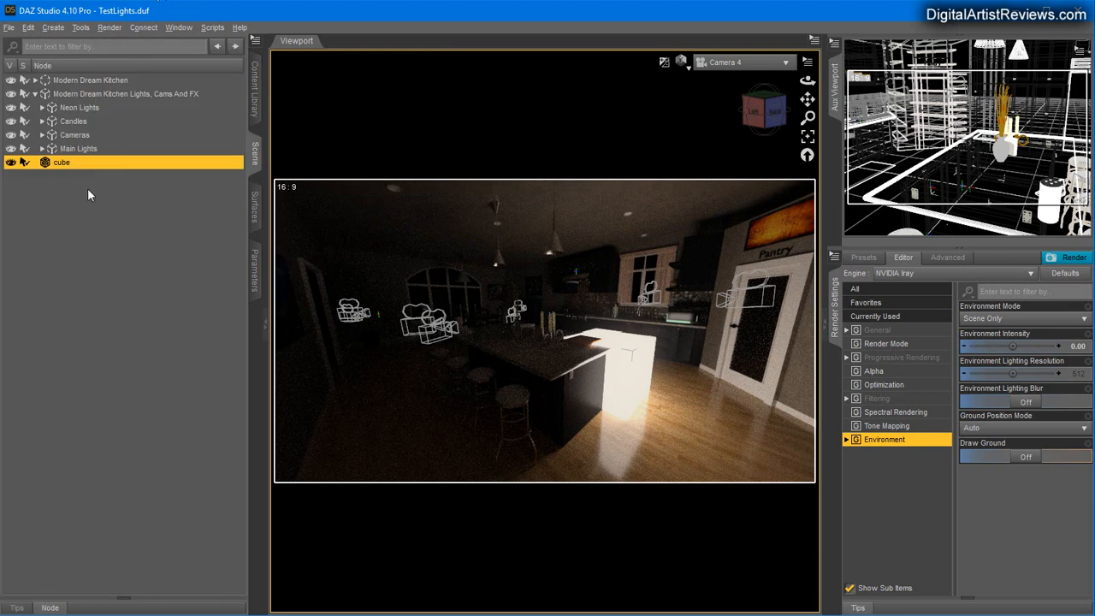
left_click(11, 162)
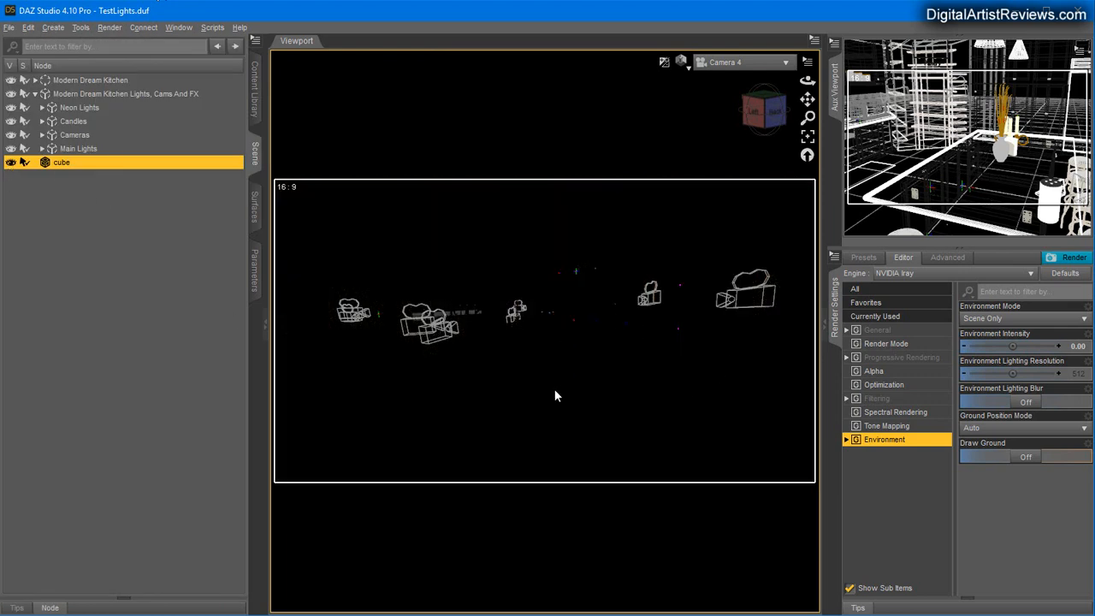
left_click(41, 107)
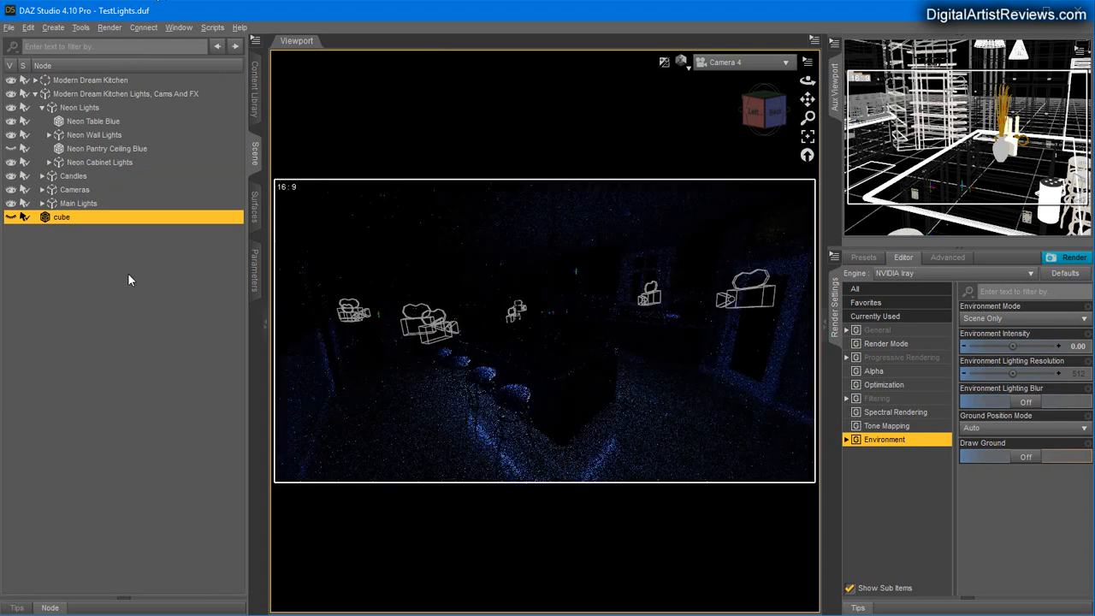
Make Neon Line Blue 1 to 5, Neon Pantry Ceiling Blue and the mid, left and right blue cabinet neon lights visible
left_click(49, 134)
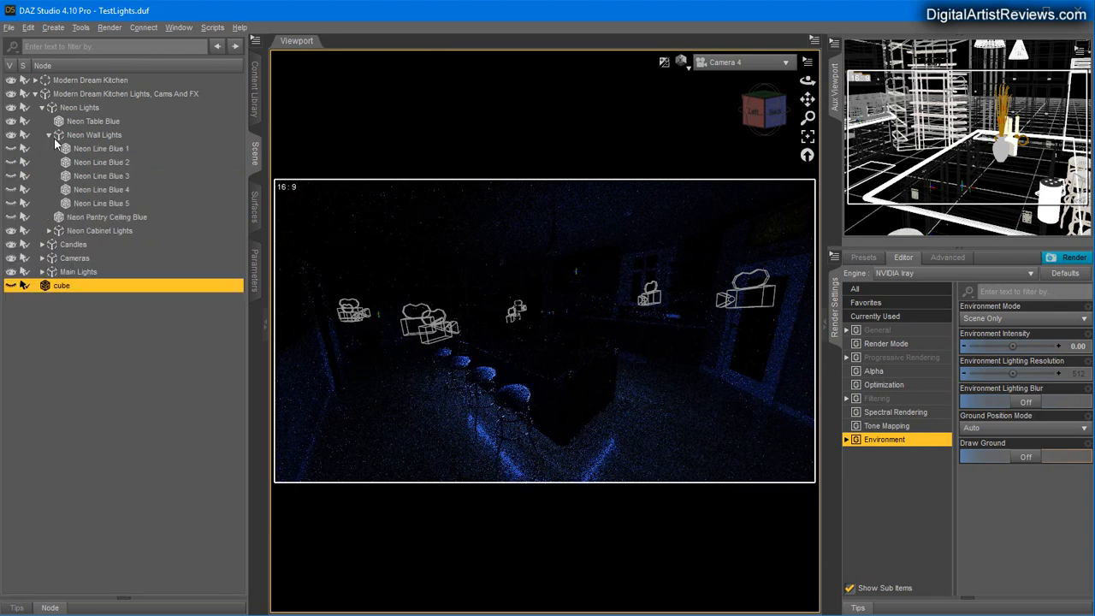
left_click(9, 150)
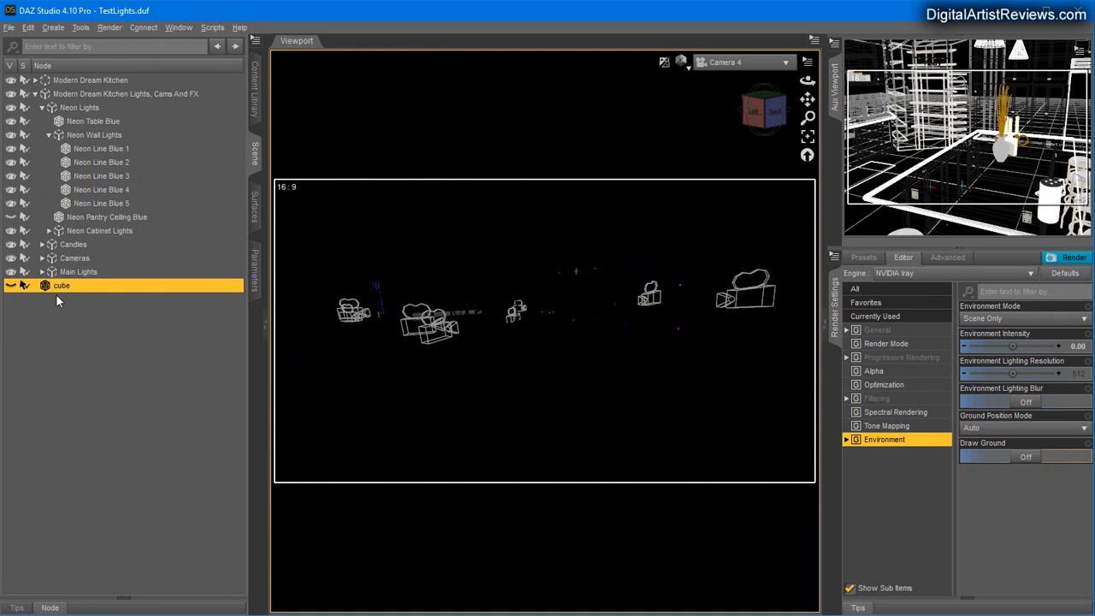
left_click(12, 218)
left_click(48, 231)
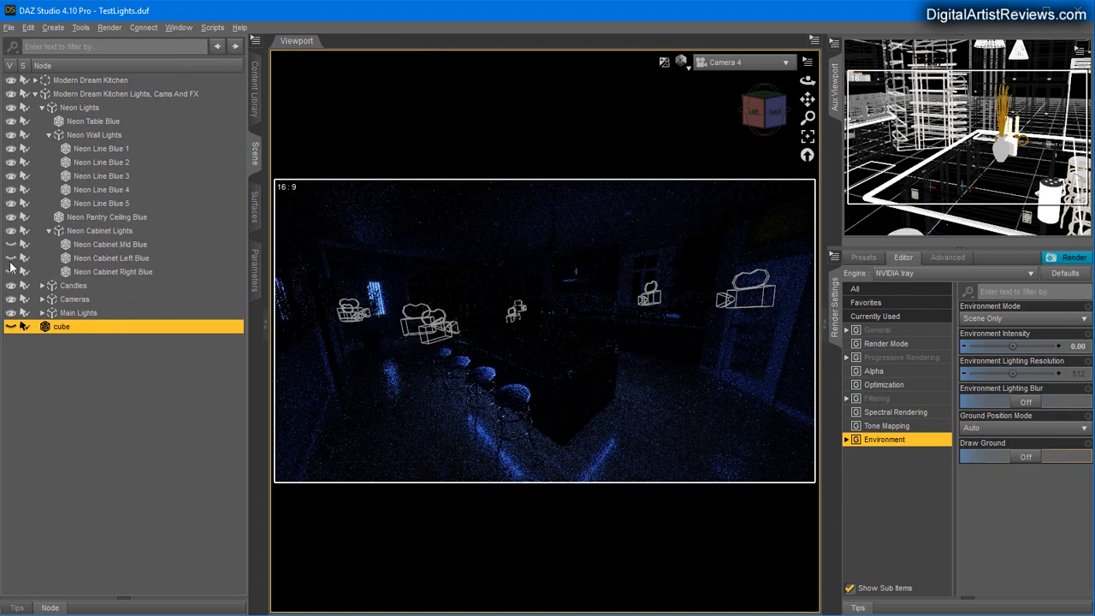
left_click_drag(9, 261, 11, 271)
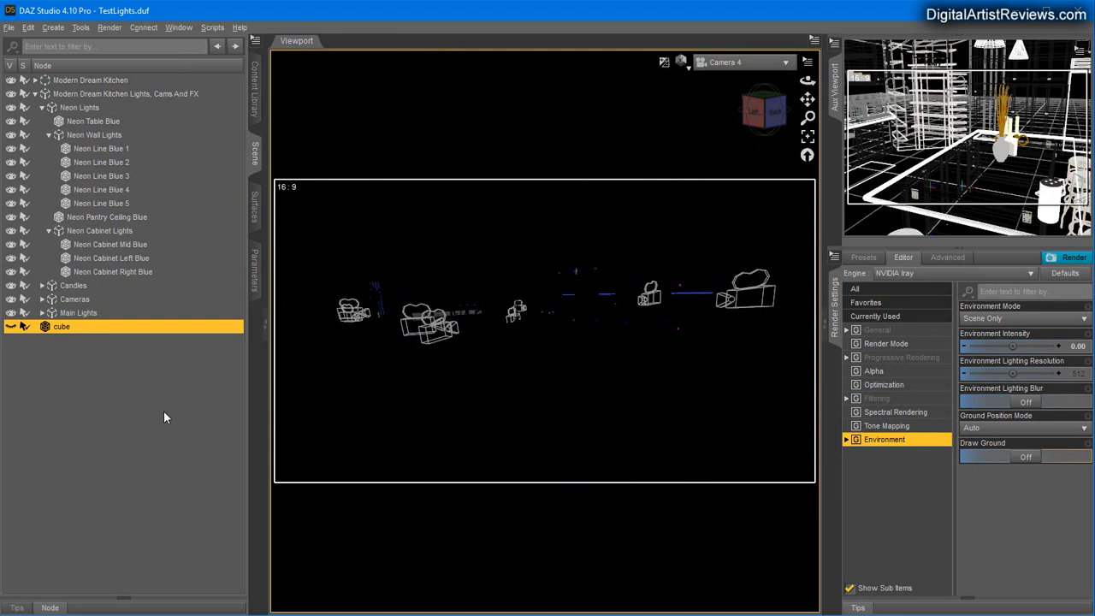
Raise the Film ISO in the tone mapping settings to 300, trying 200 first
left_click(887, 427)
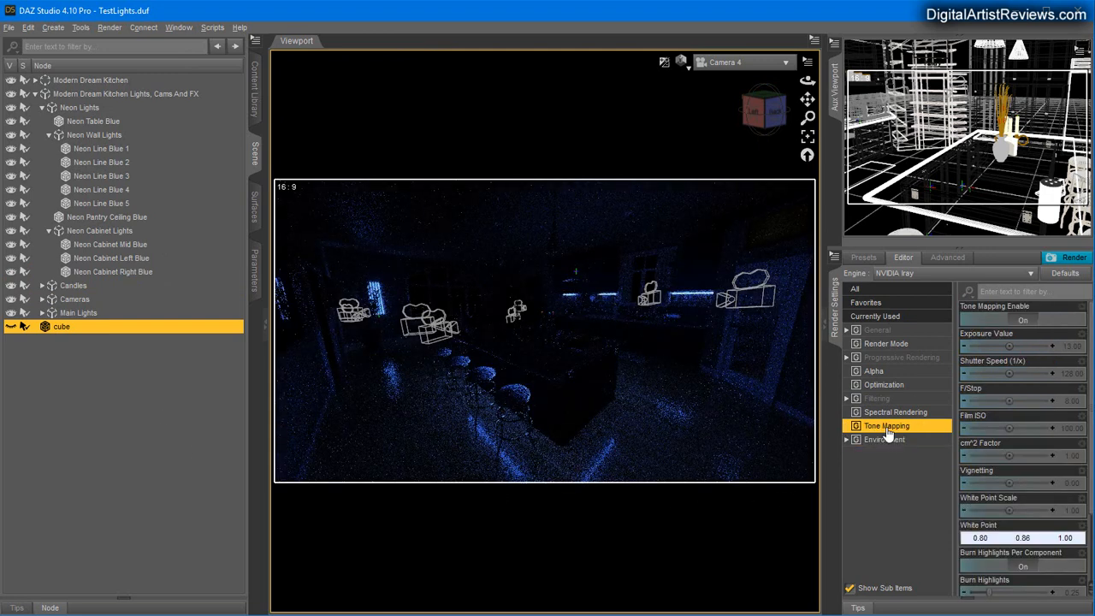
left_click(1071, 434)
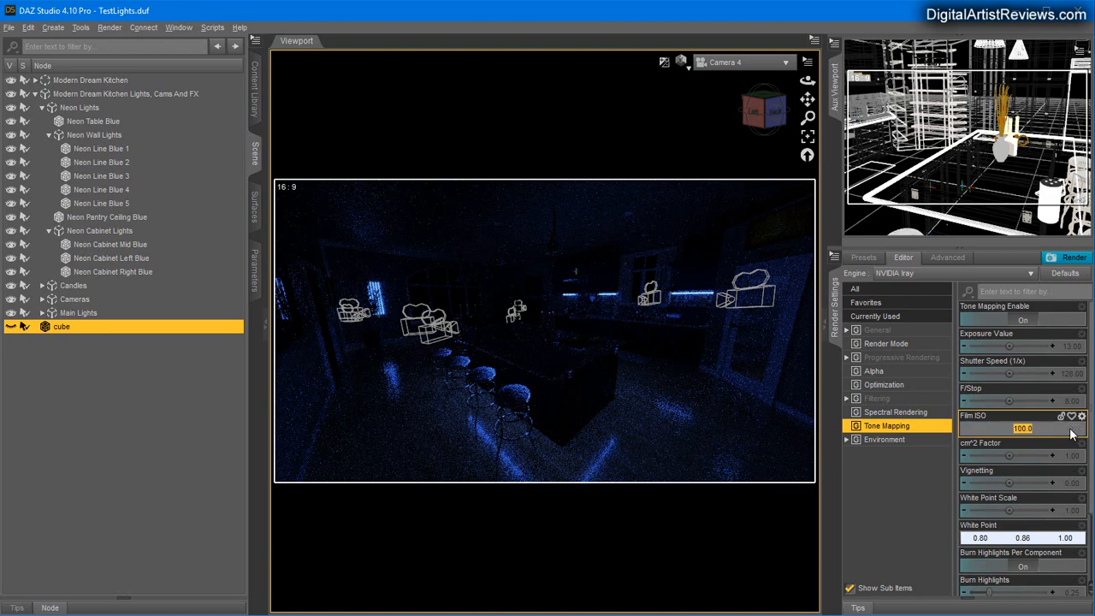
type("200")
key("Return")
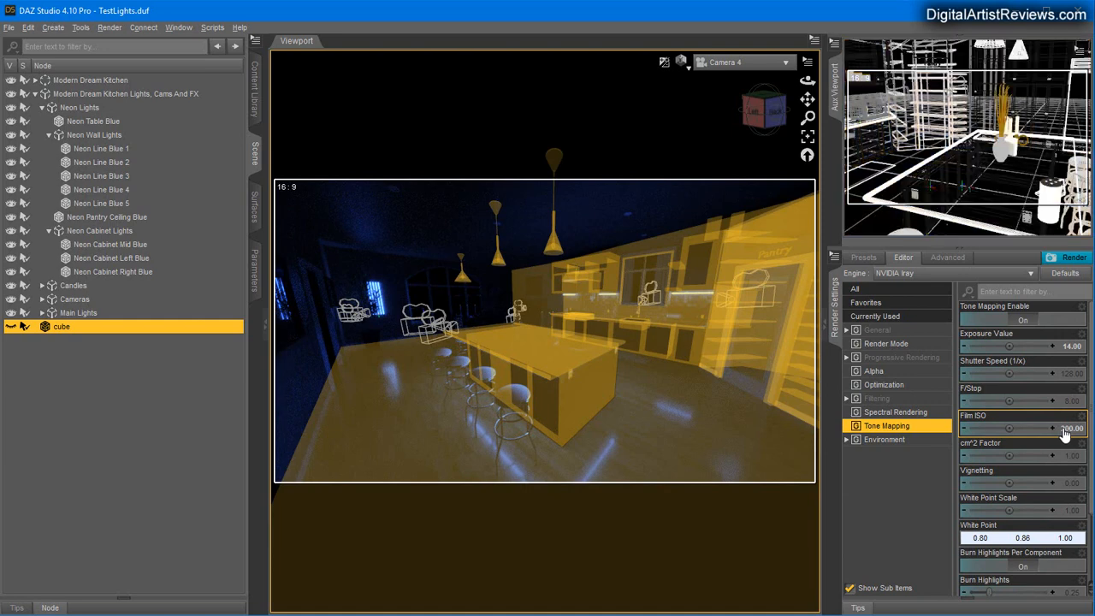
left_click(1064, 433)
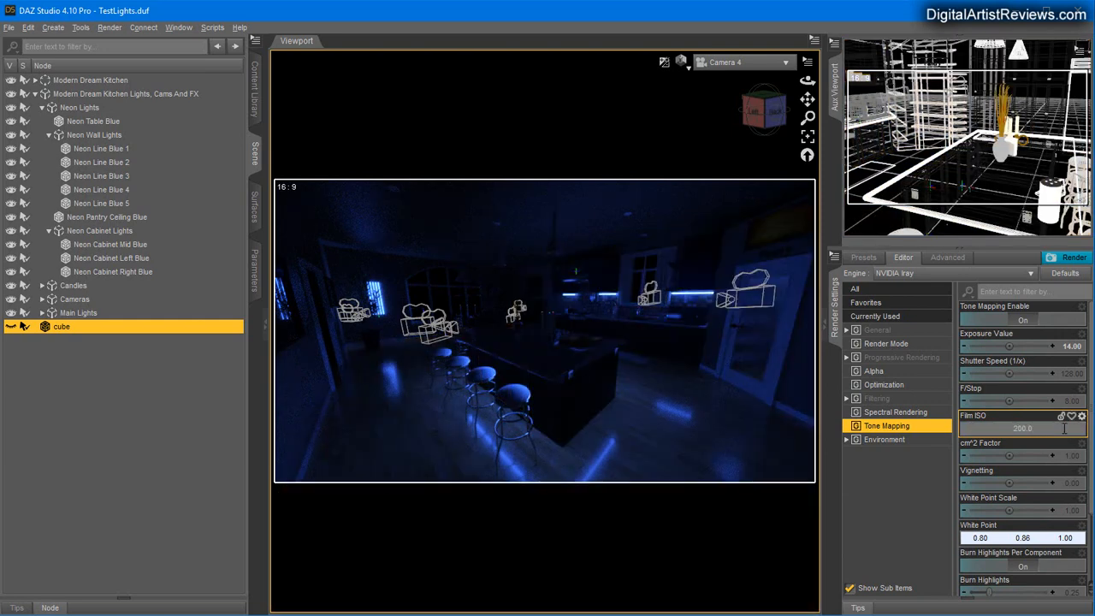
left_click_drag(1061, 430, 927, 450)
type("300")
key("Return")
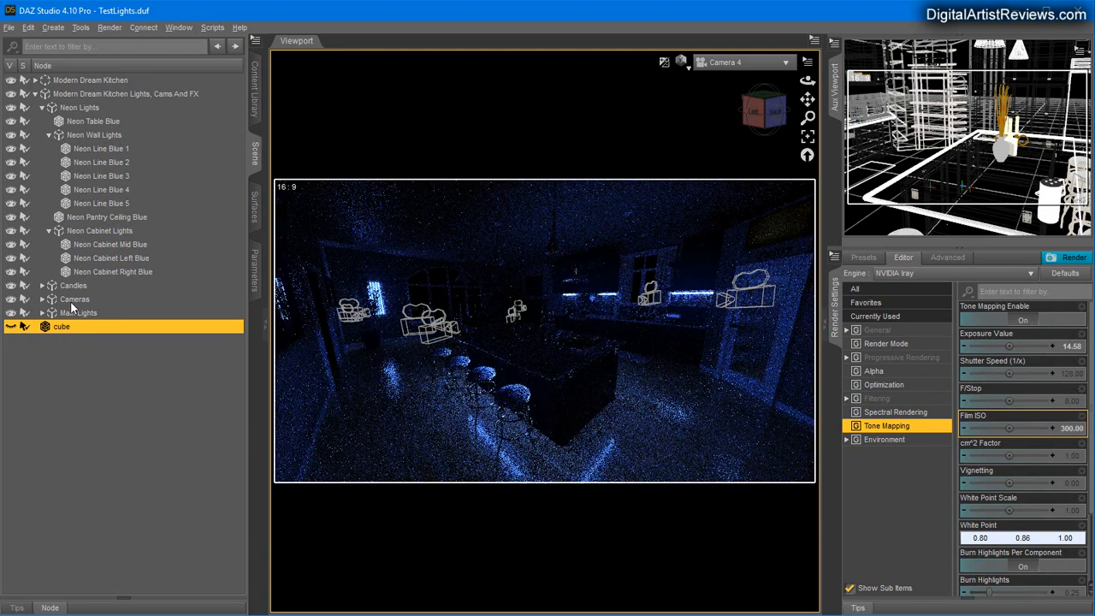
Show the cube again and set the Emission Color of its surface to pure red, 255, 0, 0
left_click(10, 328)
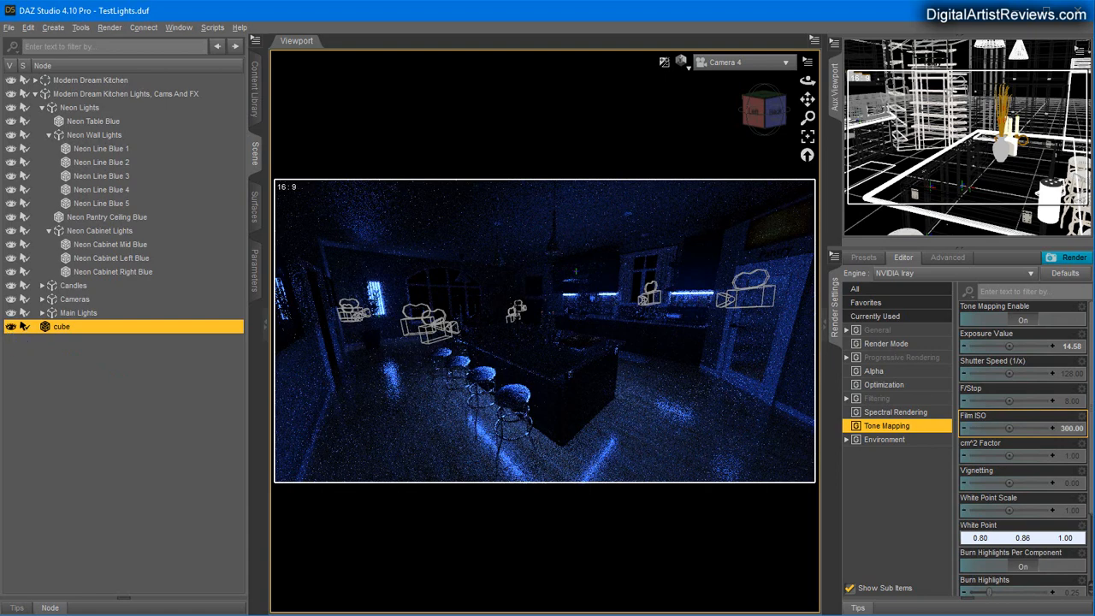
left_click(255, 205)
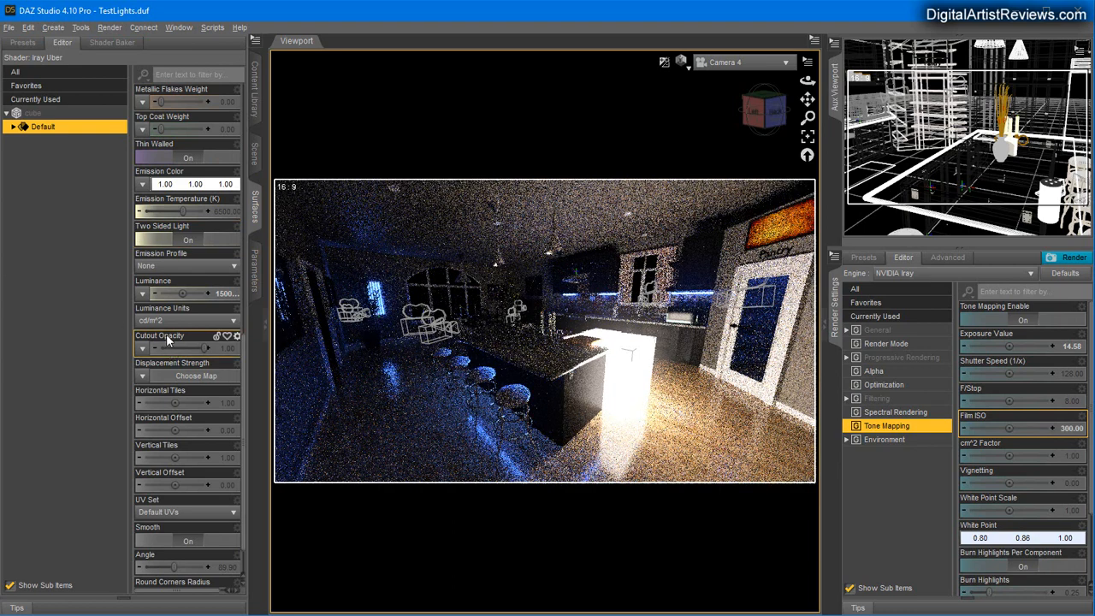
left_click(180, 187)
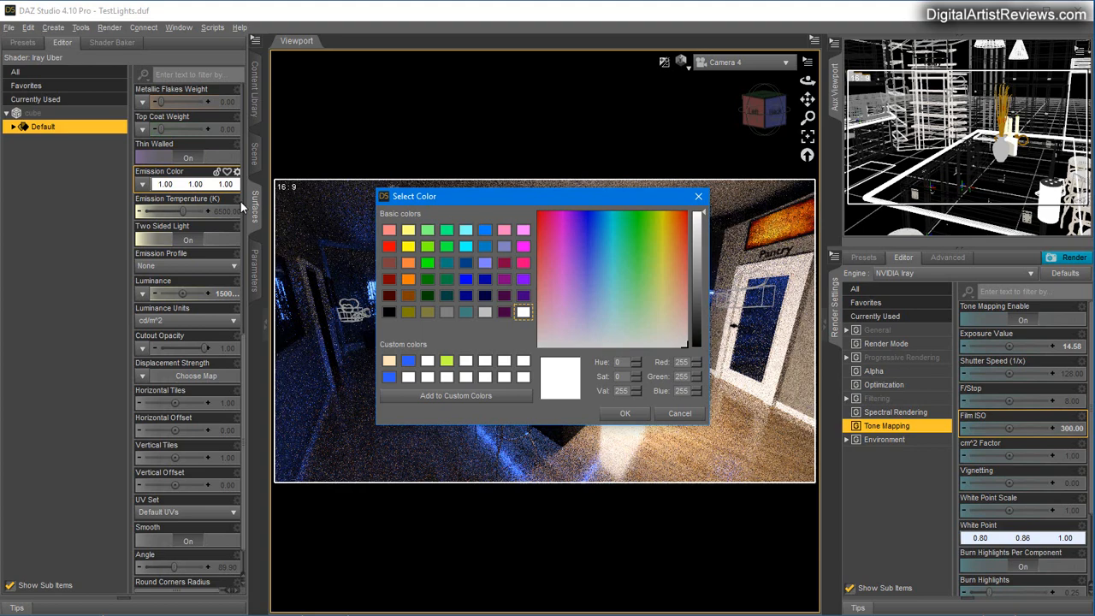
left_click(124, 259)
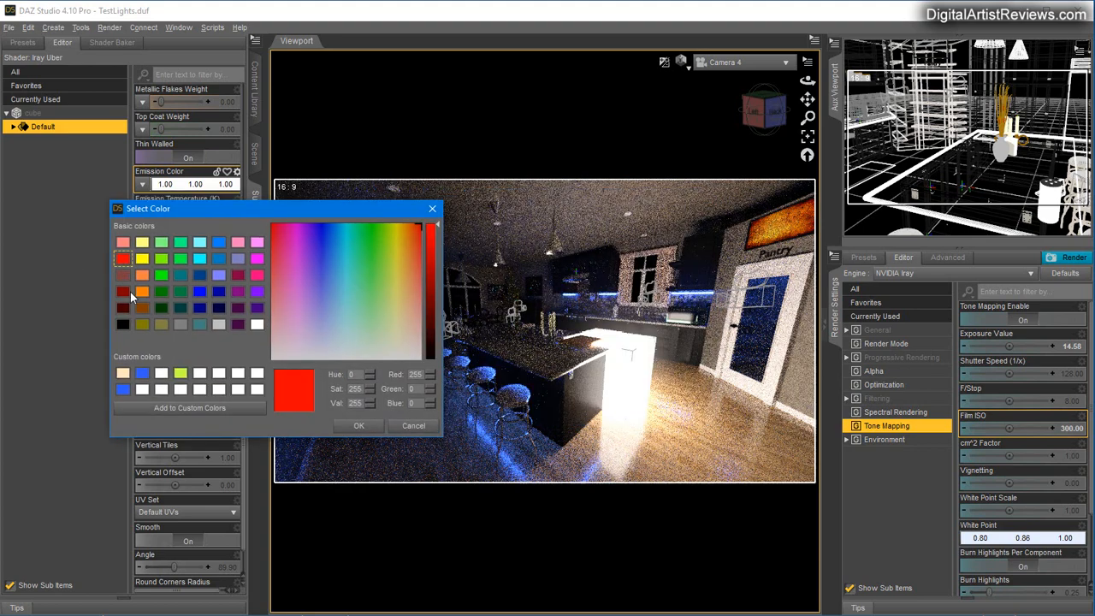
left_click(358, 425)
Examine the surface properties of MDK_Base
left_click(78, 371)
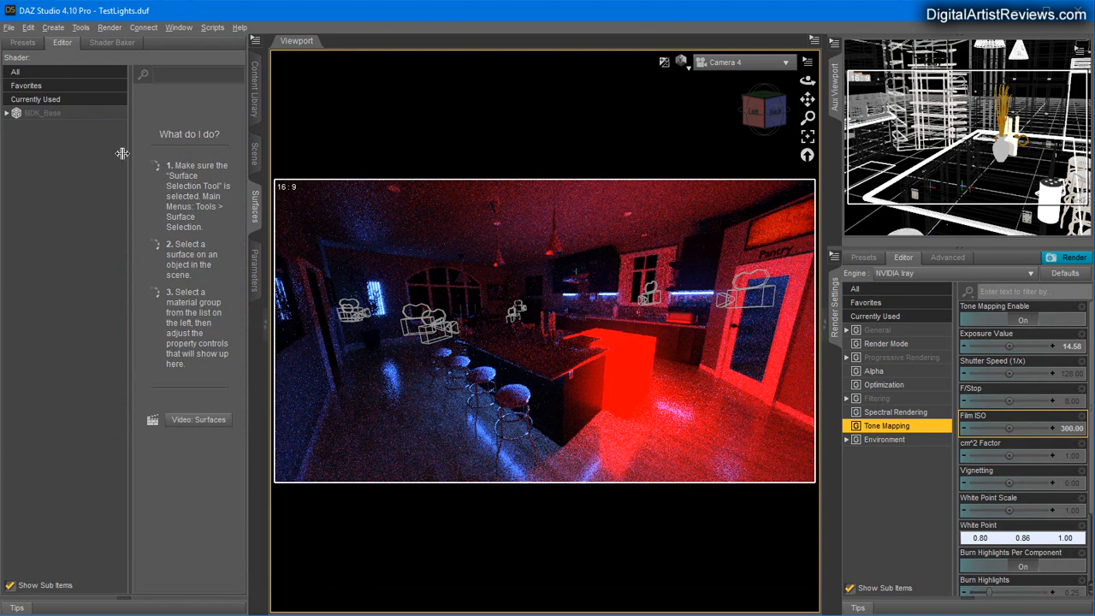
left_click(43, 113)
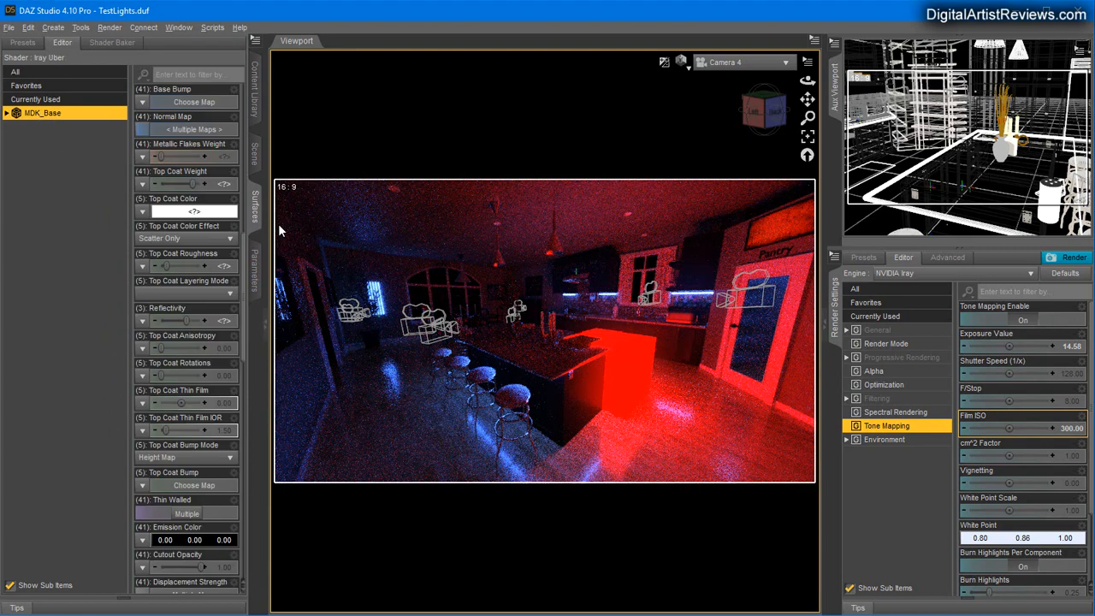
left_click(256, 159)
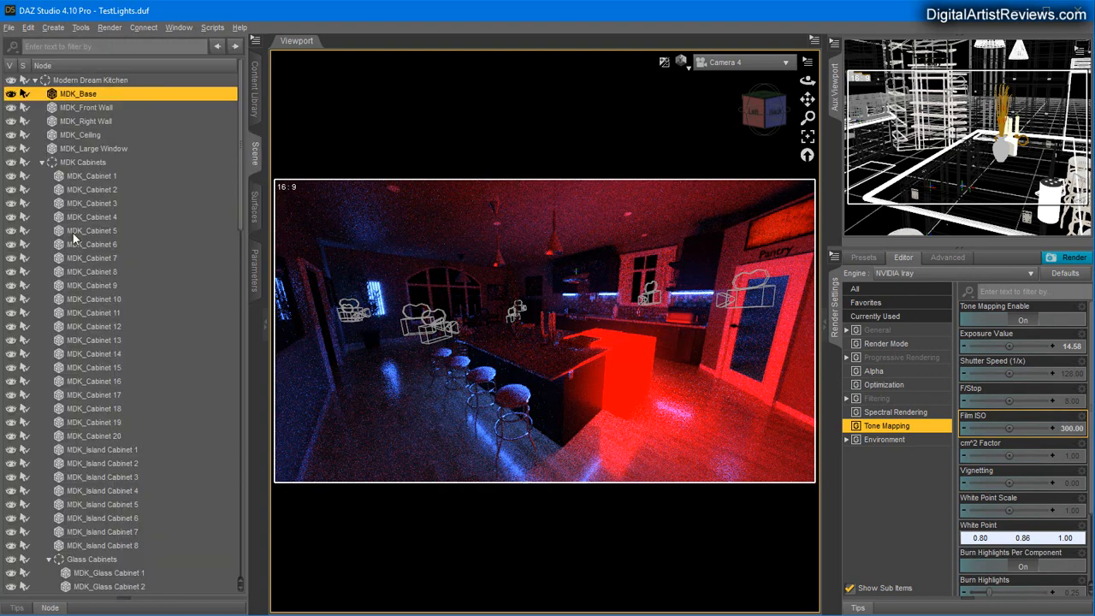
Select the cube's Default surface and set its Emission Color to a lighter red, 255, 47, 47
left_click(35, 79)
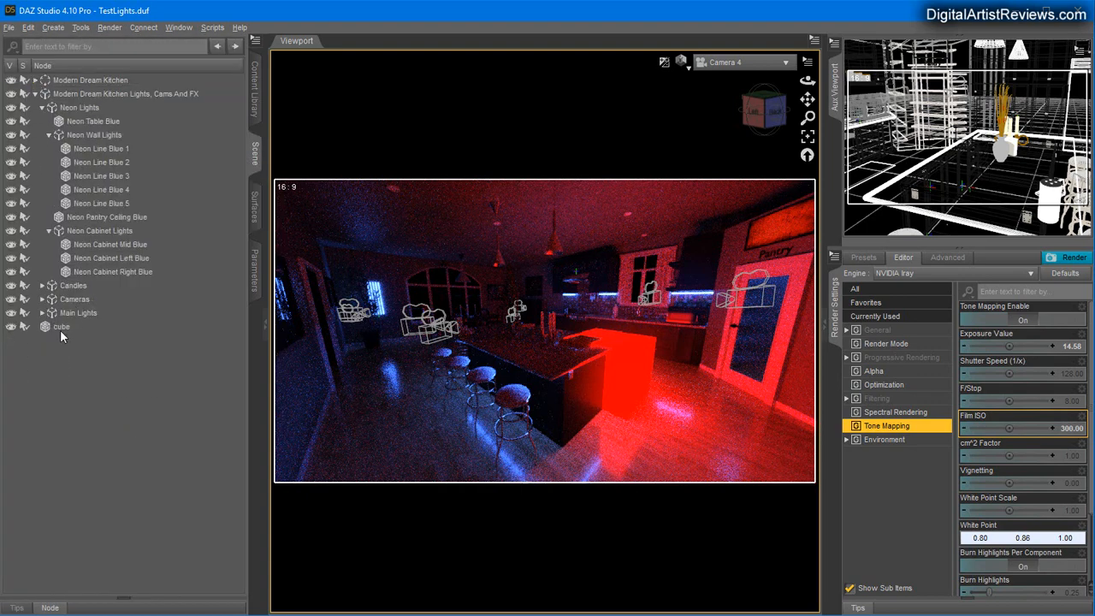
left_click(60, 328)
left_click(256, 206)
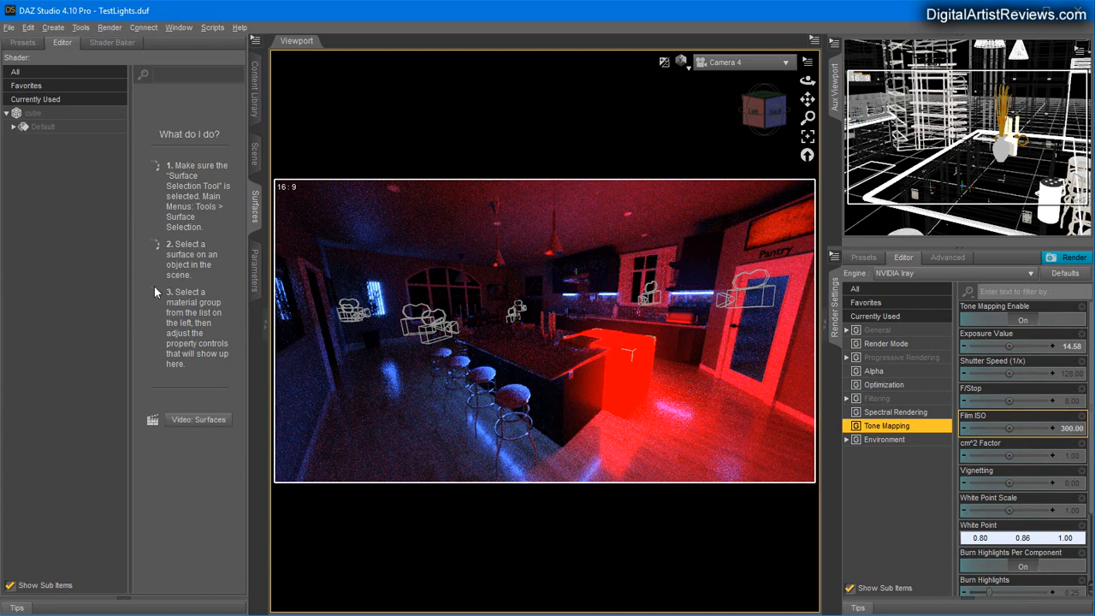
left_click(42, 127)
left_click(188, 184)
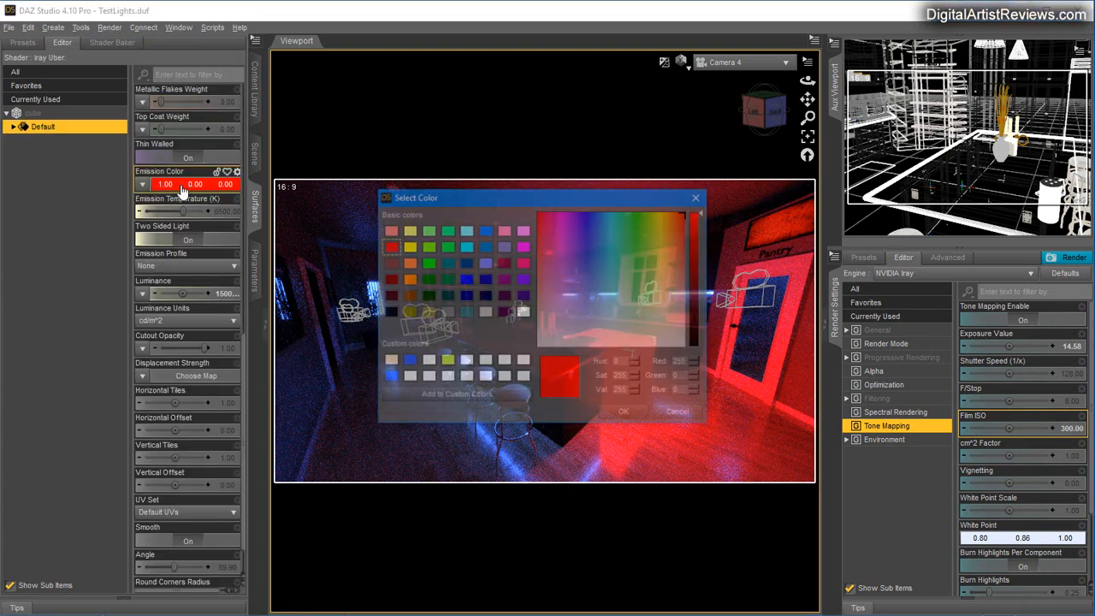
left_click_drag(400, 195, 183, 167)
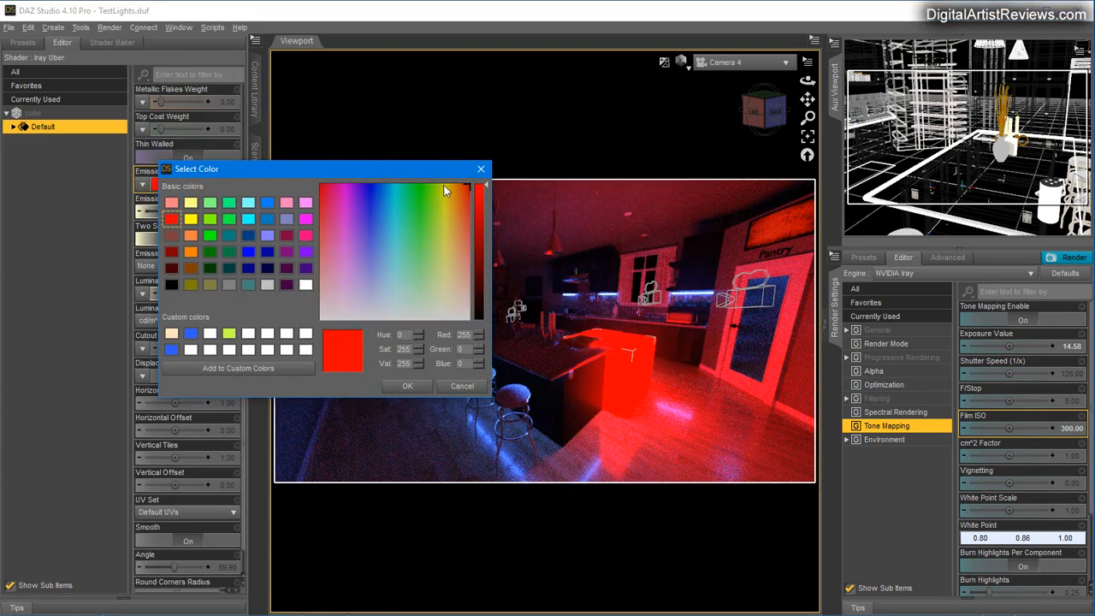
left_click(469, 195)
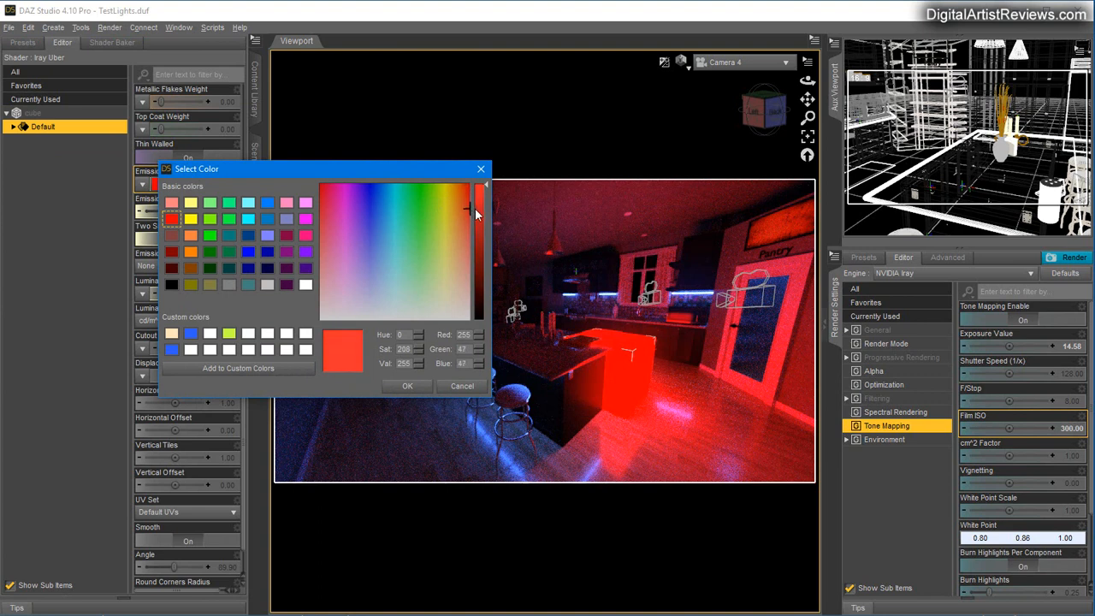
left_click(408, 386)
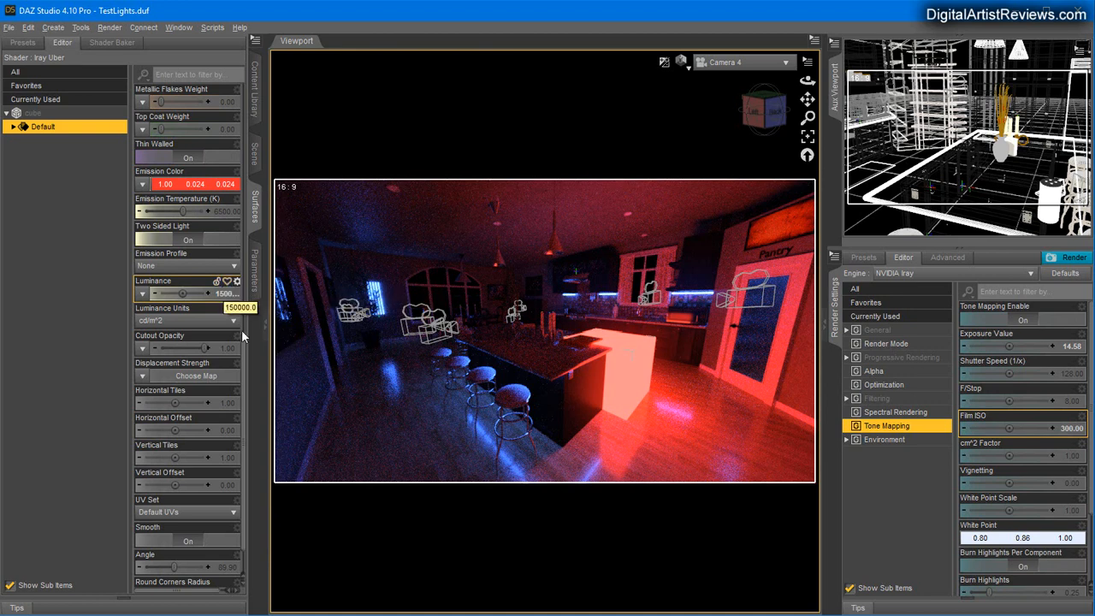
Set the Luminance of the cube's surface to 250000 cd/m^2
double_click(204, 298)
key("Home")
key("Right")
key("BackSpace")
type("2")
key("Return")
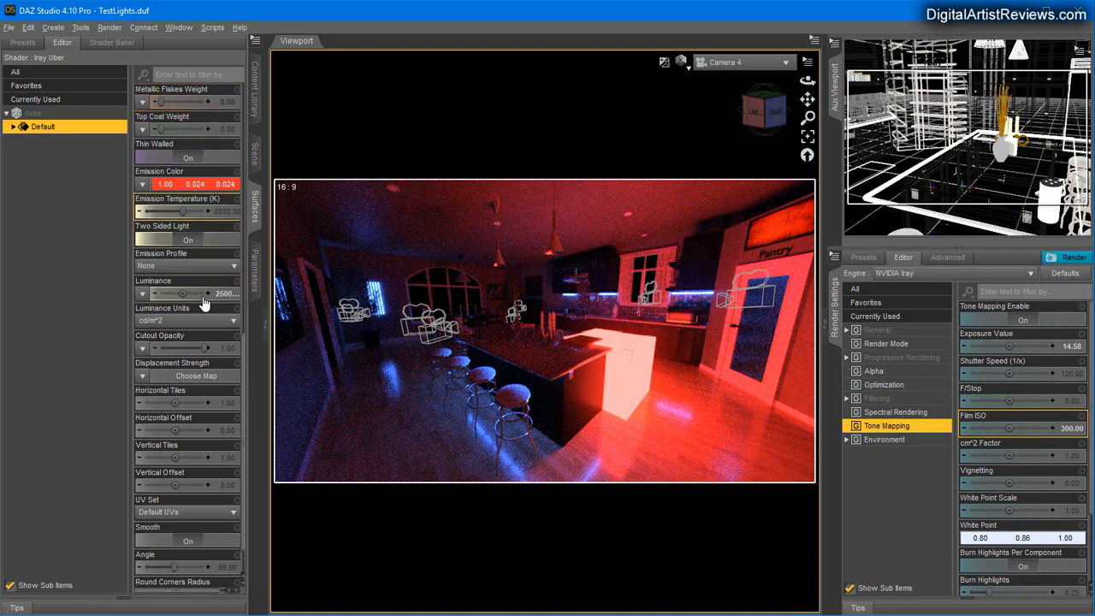
Change the Emission Color of the cube's surface to yellow, 255, 255, 49
left_click(188, 184)
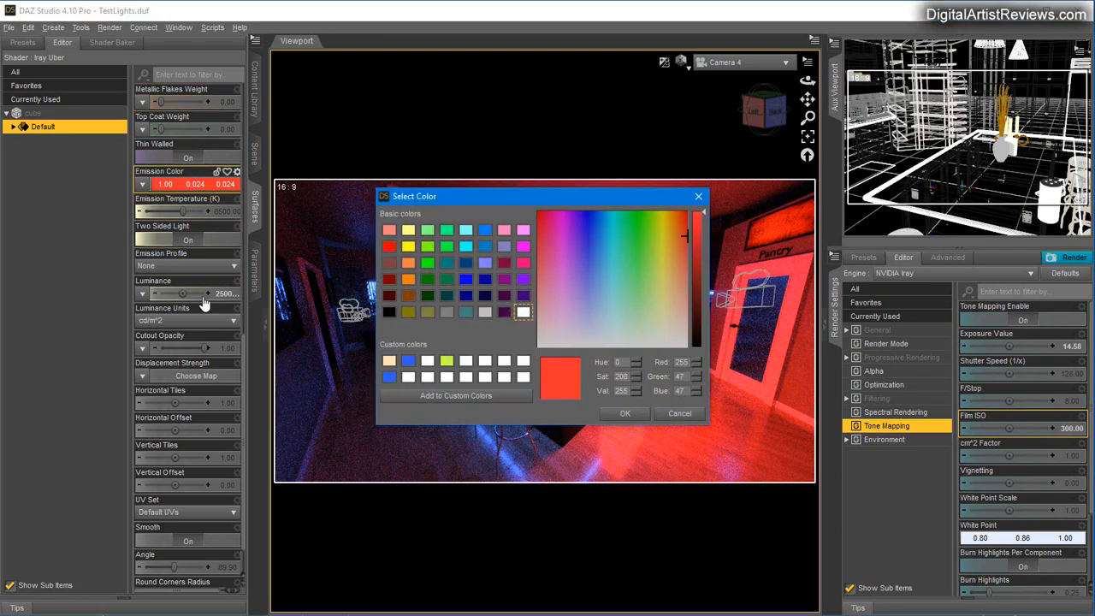
left_click_drag(526, 205, 316, 205)
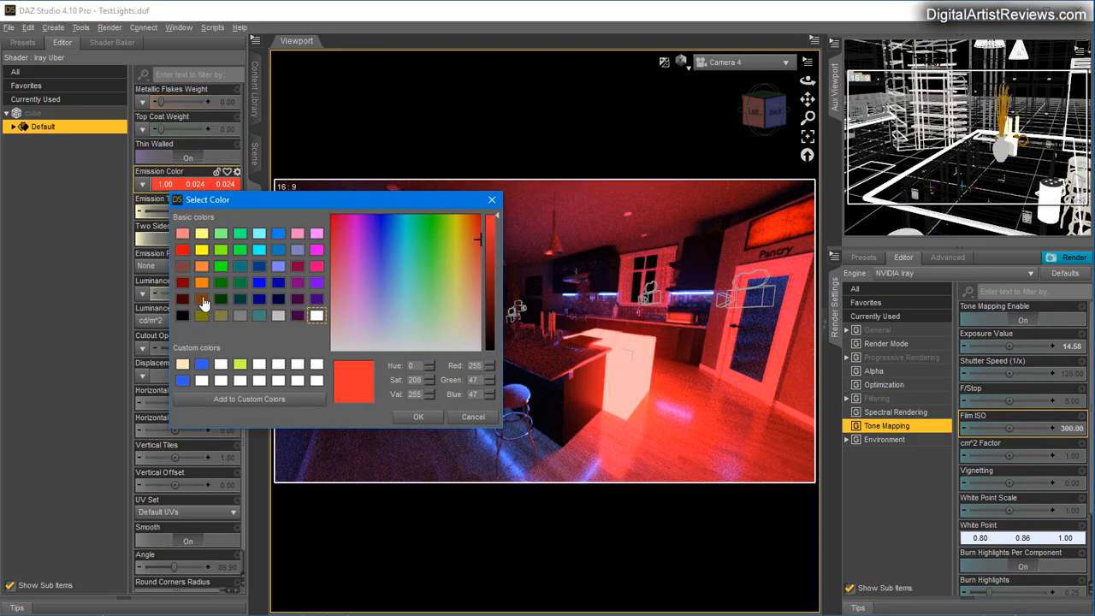
left_click(455, 240)
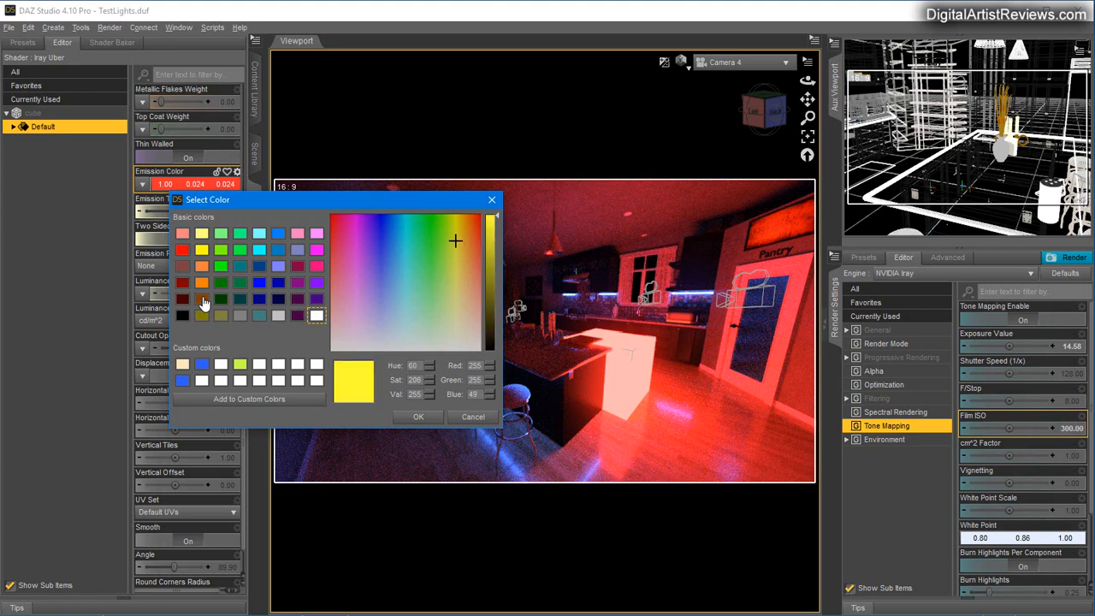
key("Return")
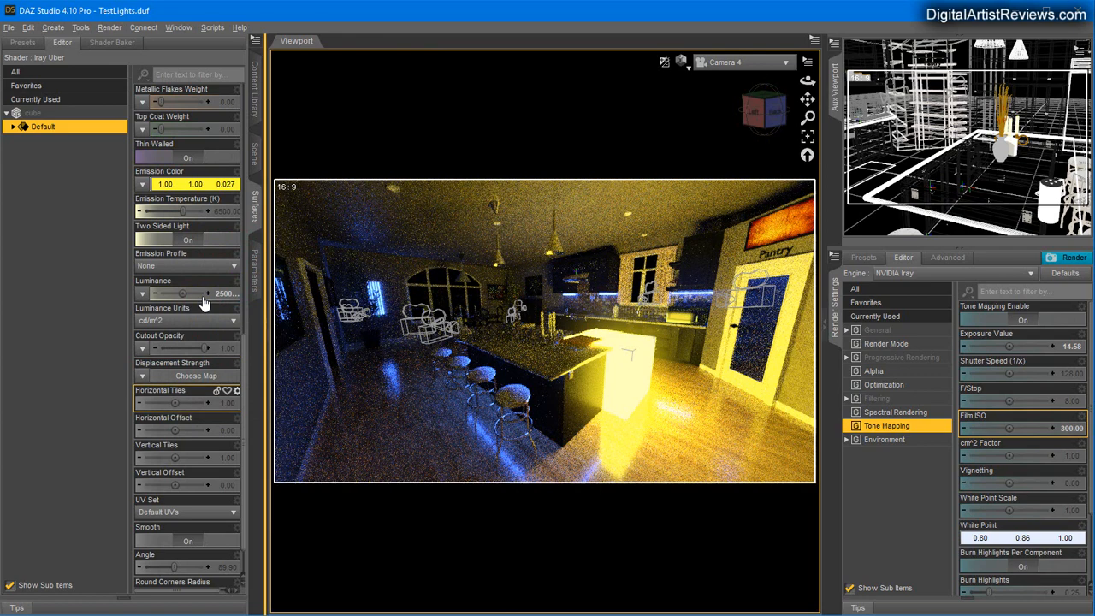
Hide the cube in the scene and select the painting above the pantry door
left_click(255, 154)
right_click(66, 326)
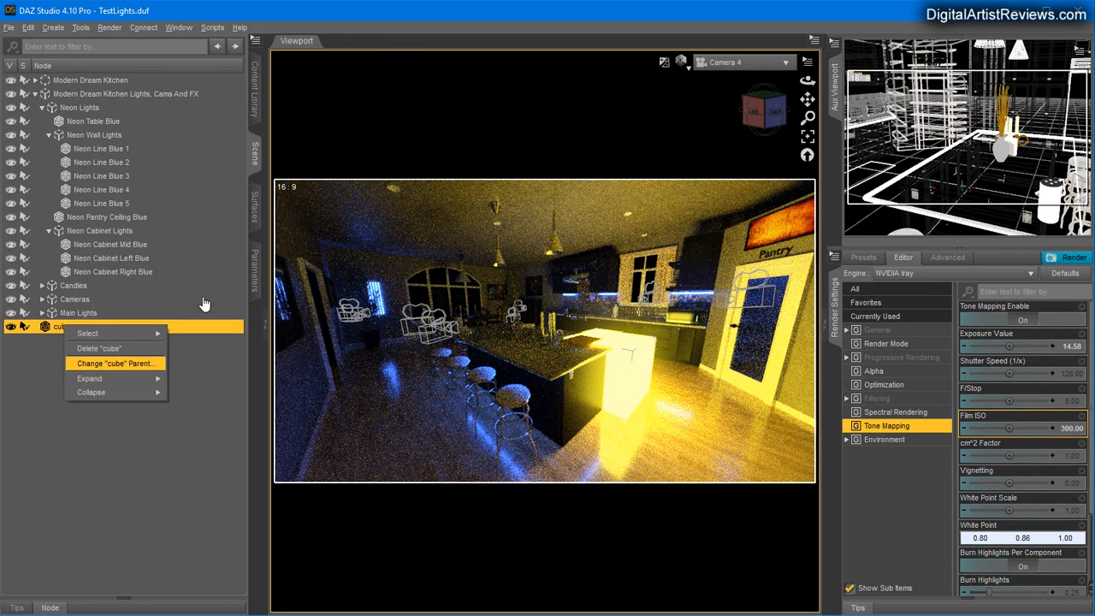
left_click(11, 327)
left_click(10, 327)
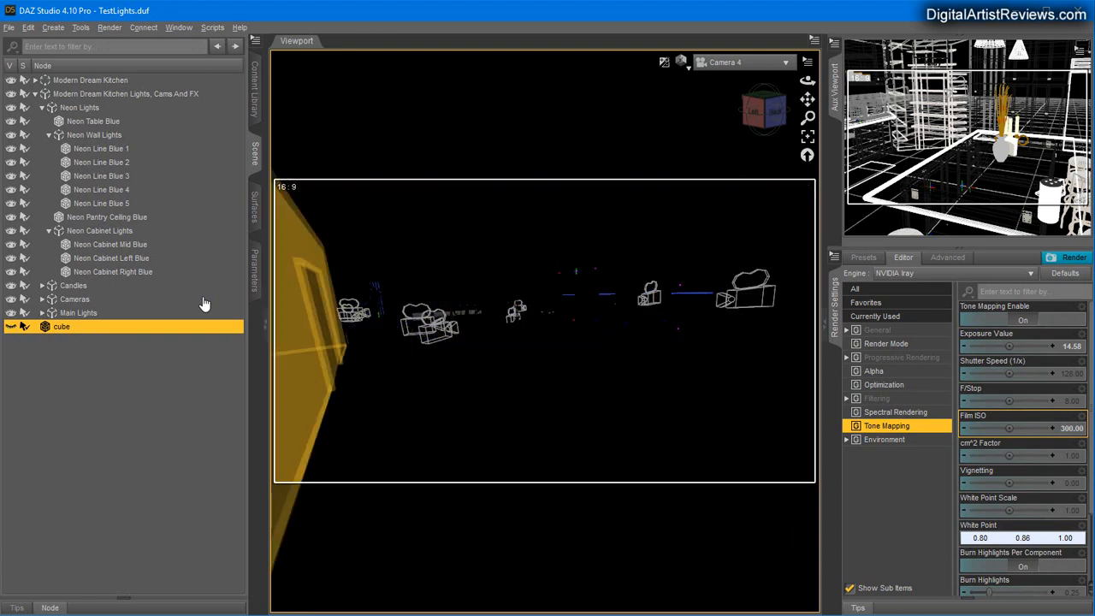
left_click(782, 225)
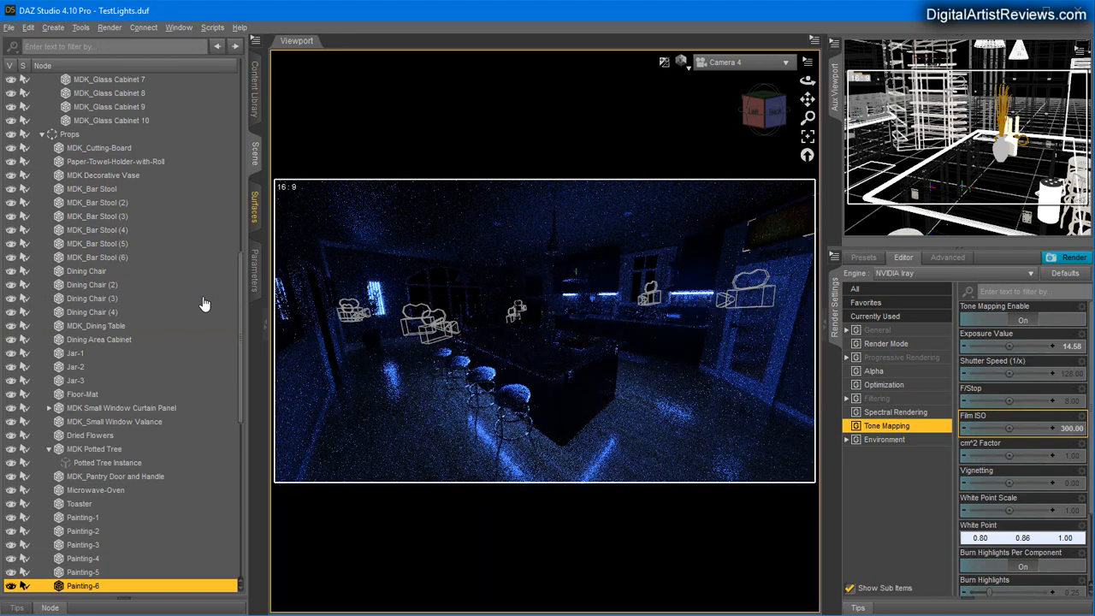
Examine the surface properties of Painting-6, comparing its Frame, Glass and Painting_6 surfaces
left_click(255, 207)
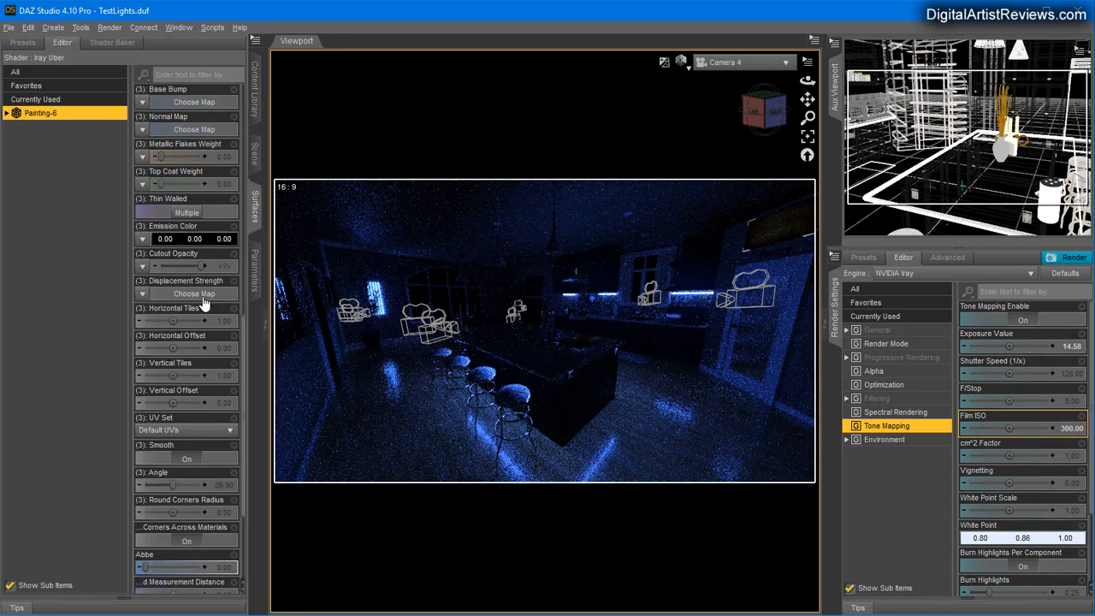
double_click(203, 303)
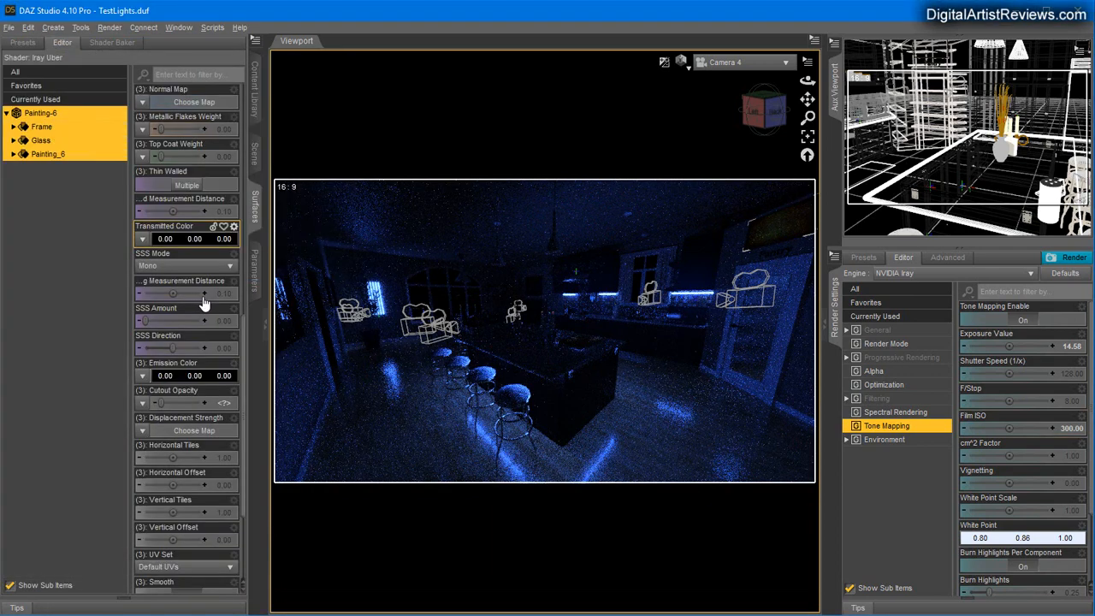
left_click(41, 140)
left_click(48, 154)
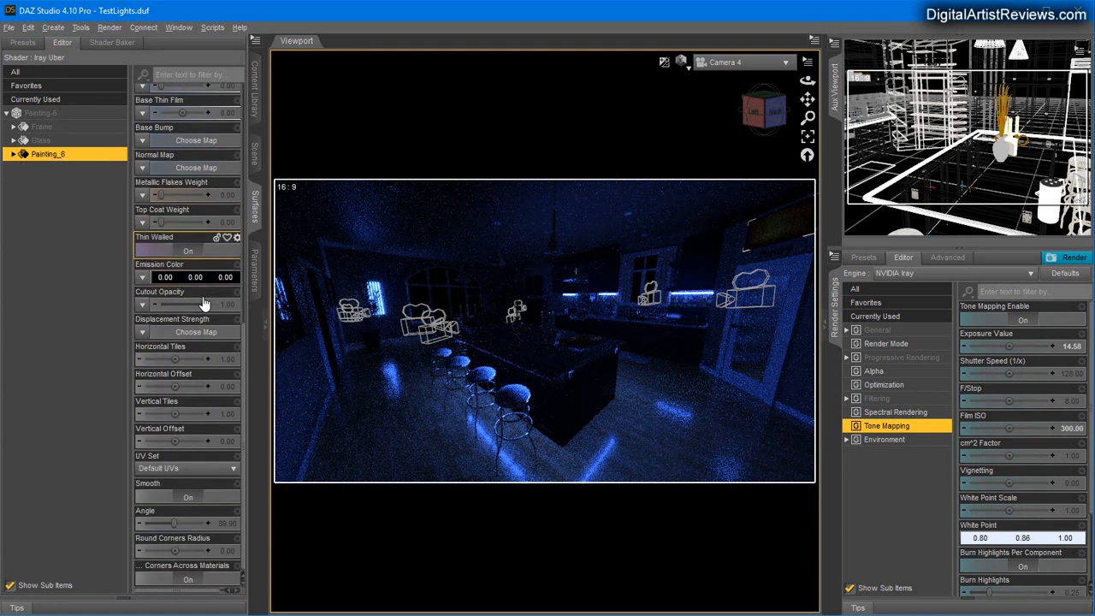
left_click(41, 141)
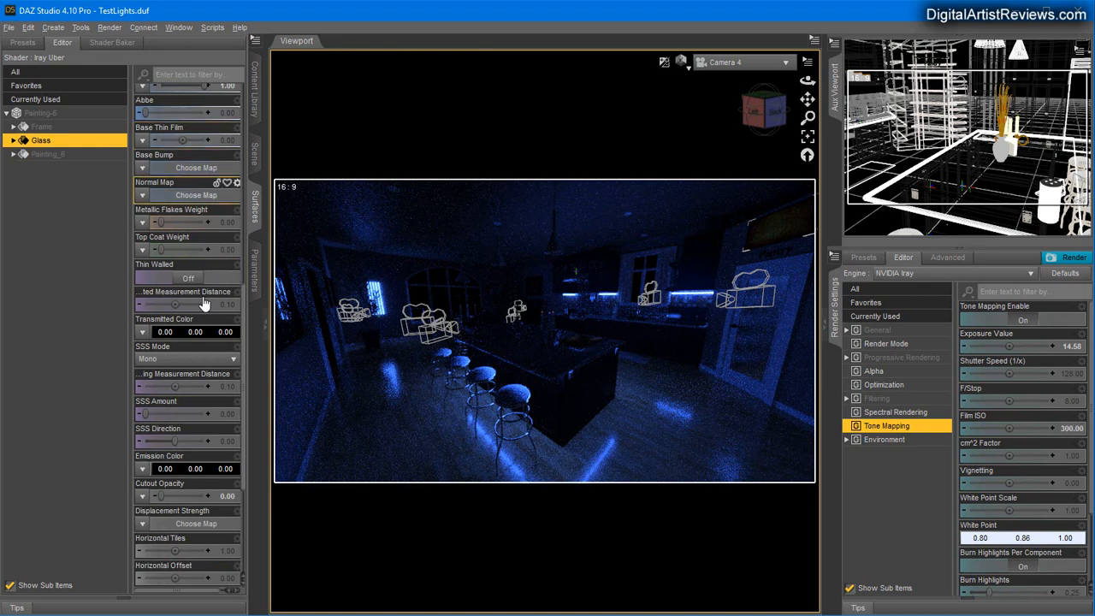
left_click(42, 127)
key("Down")
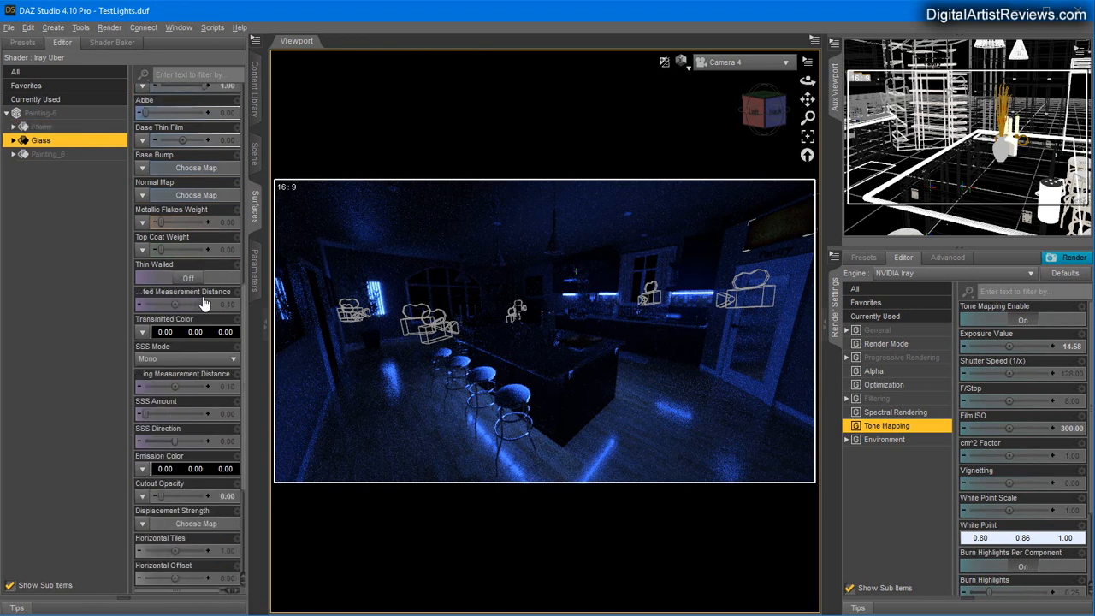
key("Down")
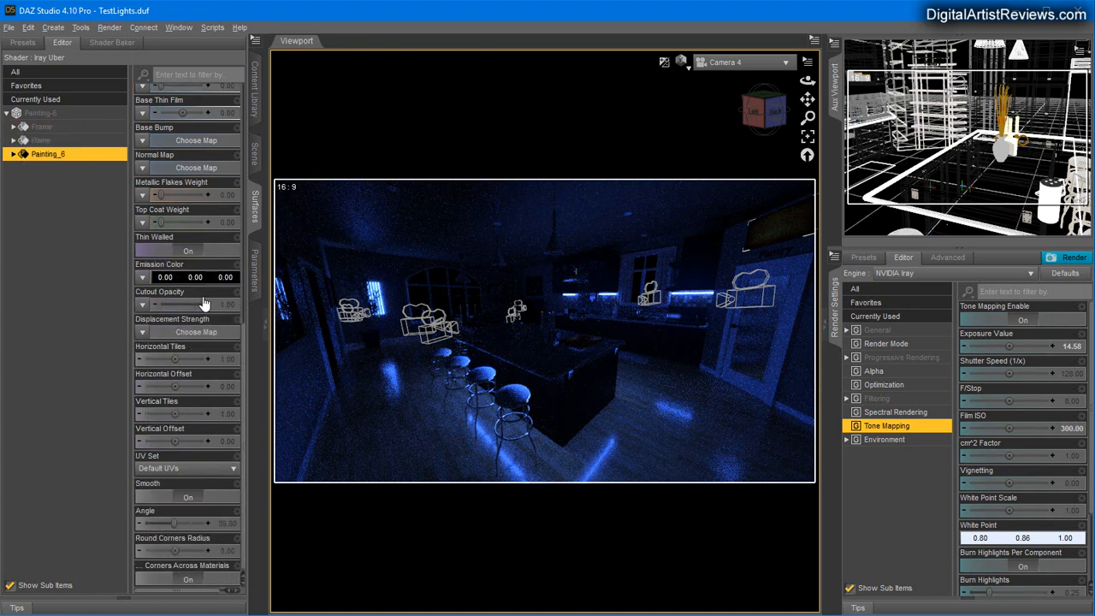
key("Up")
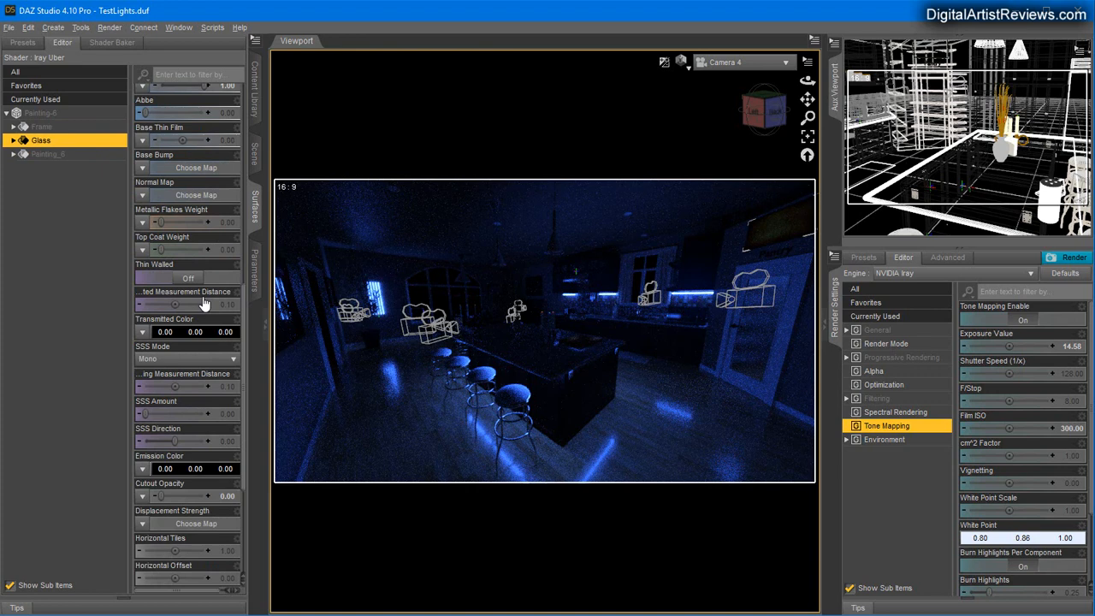
scroll(204, 305, "down", 5)
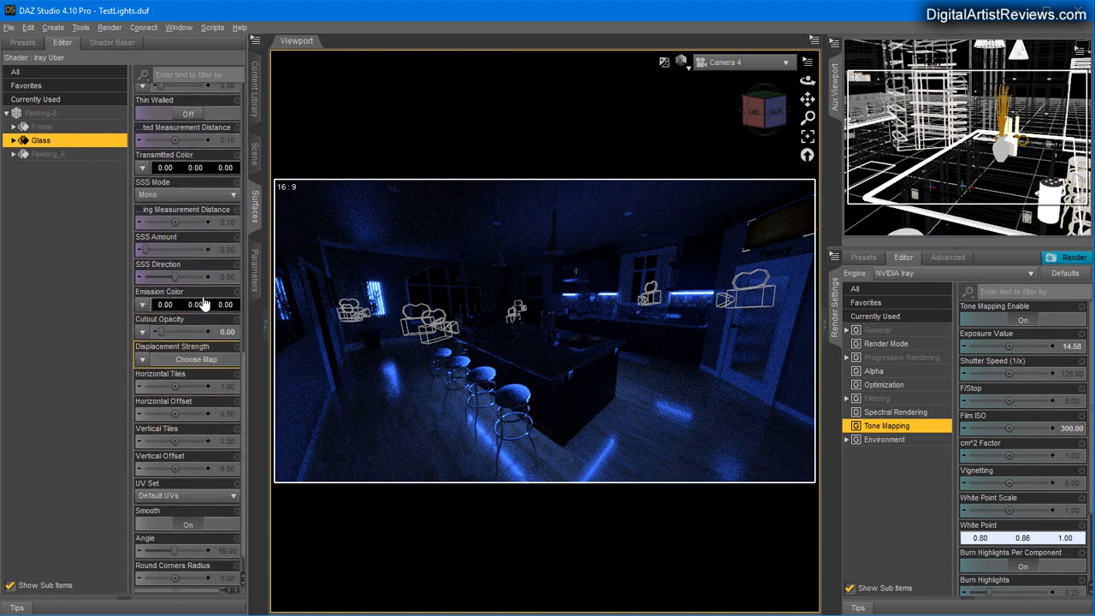
Make the Painting_6 surface emissive by setting its Emission Color to pink, 255, 41, 152
key("Down")
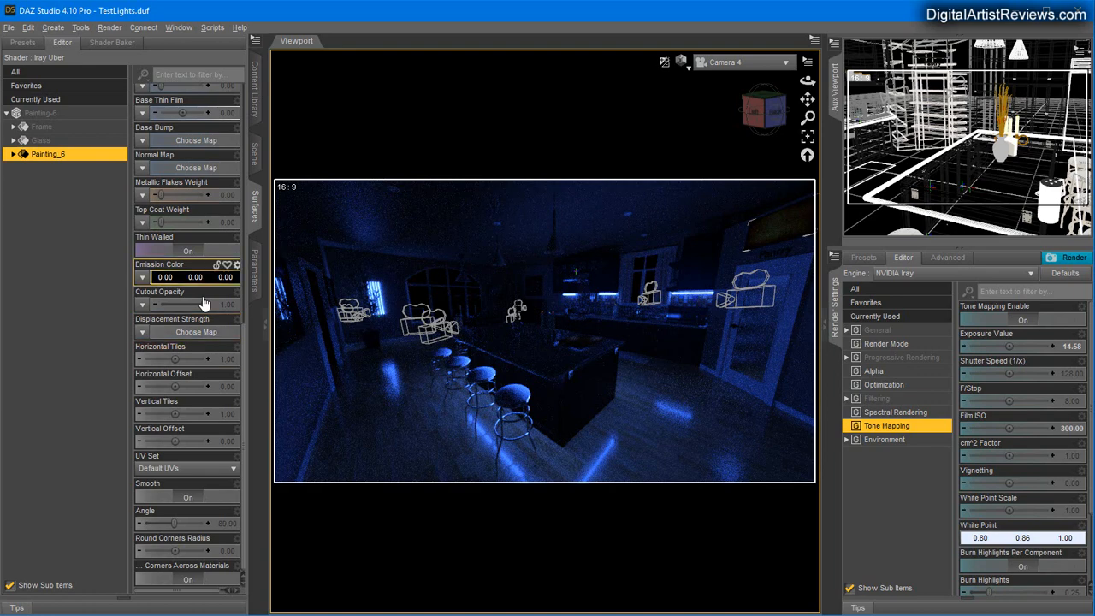
left_click(195, 277)
left_click(523, 263)
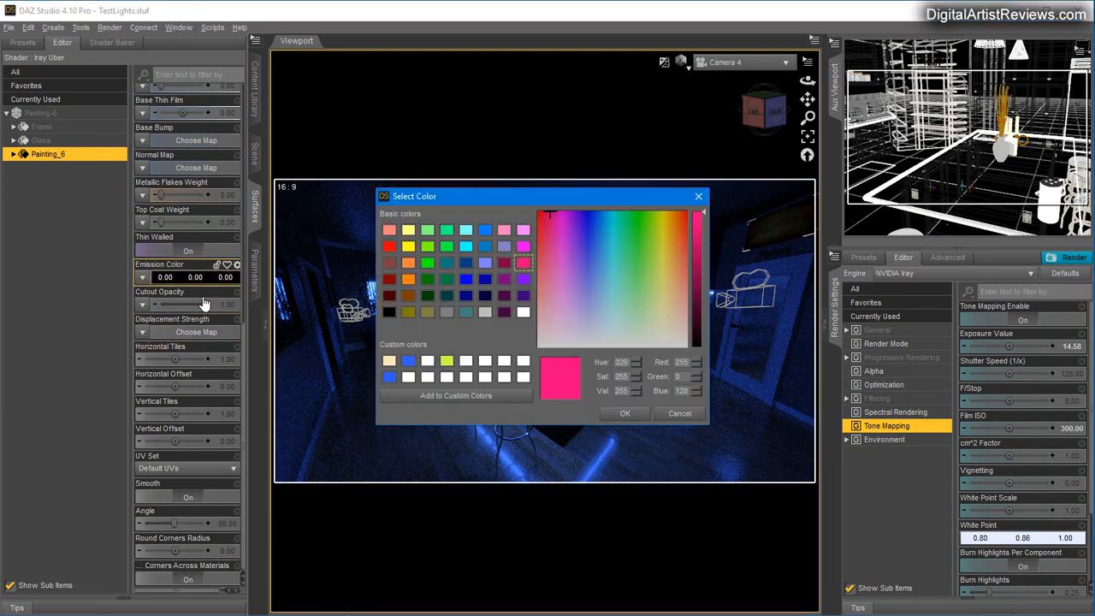
left_click(550, 233)
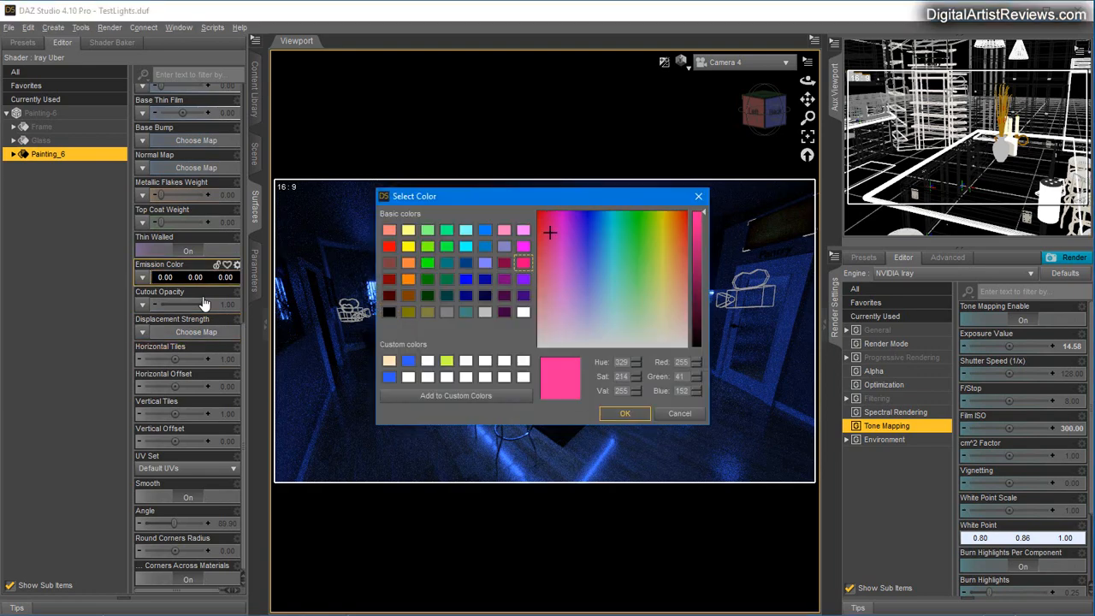
left_click(625, 413)
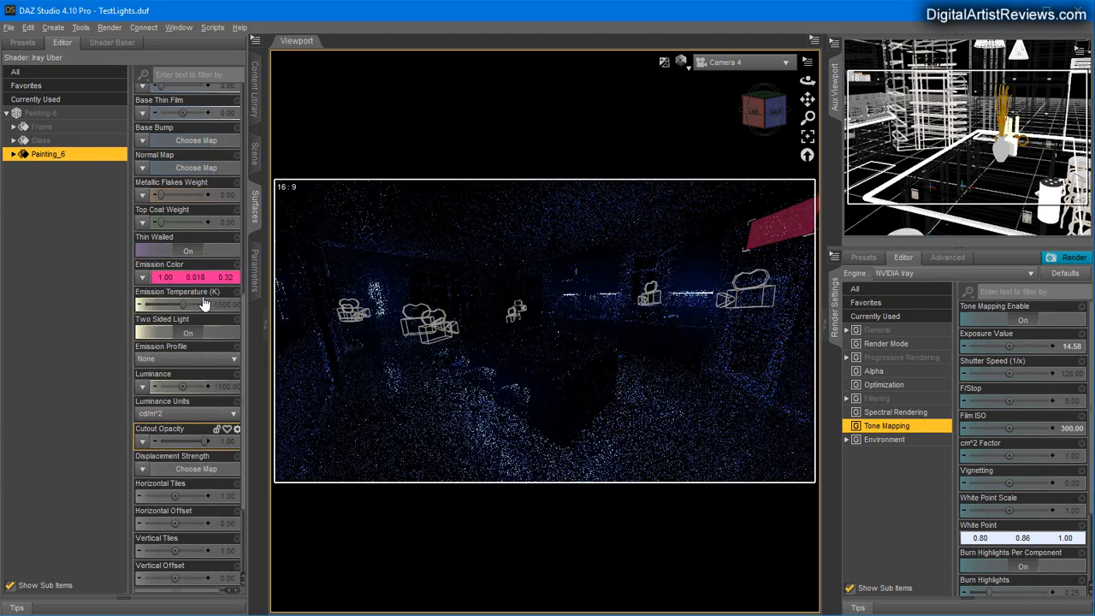
Raise the Luminance of the Painting_6 surface so that it lights the kitchen brightly
left_click(226, 387)
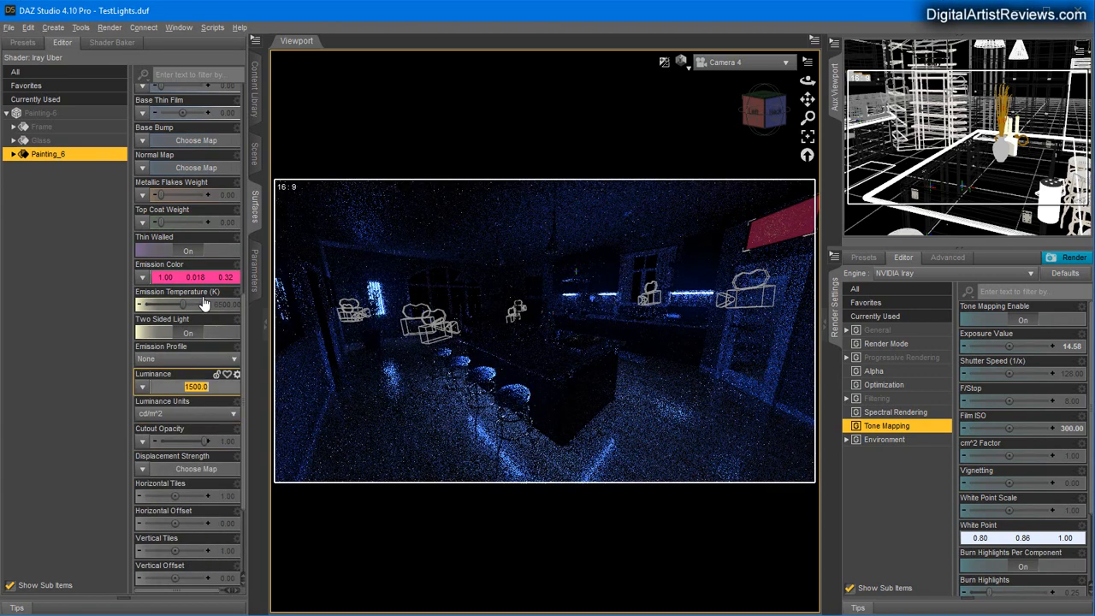
left_click(202, 387)
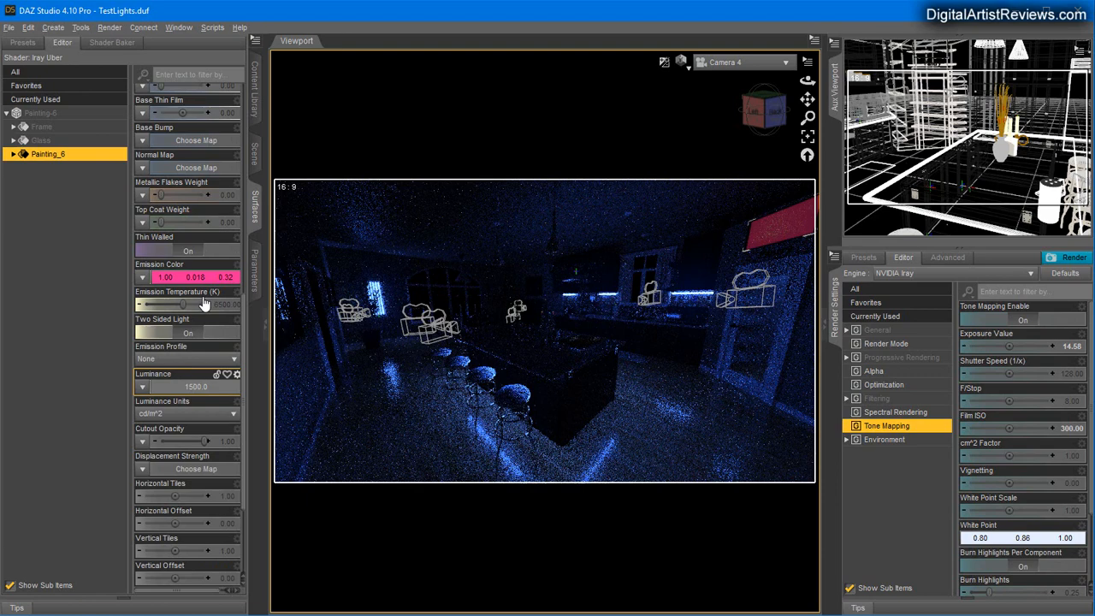
type("0")
key("Return")
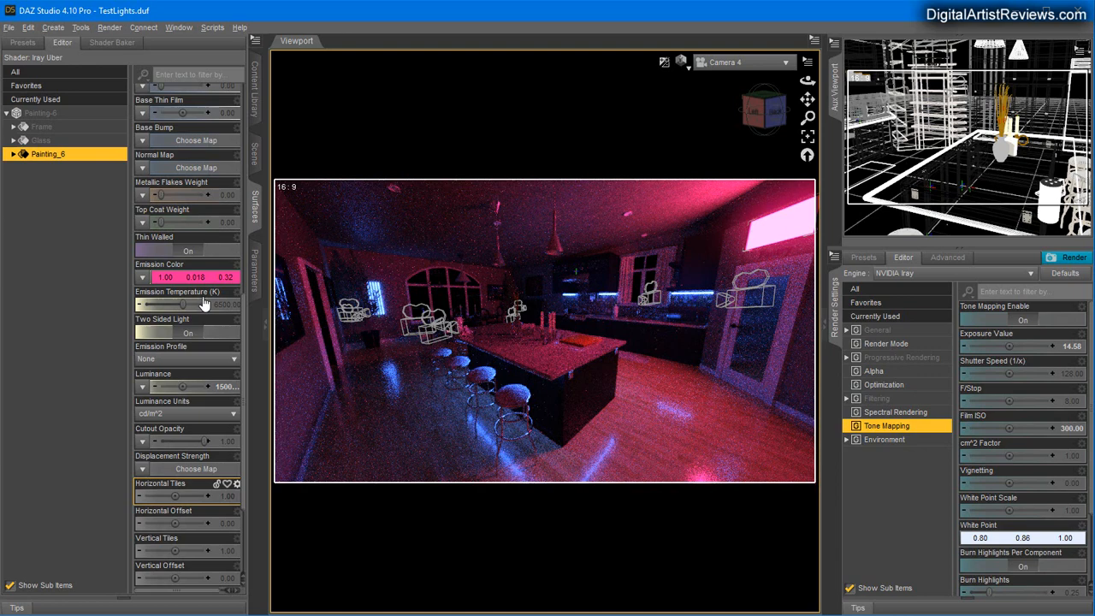
scroll(204, 304, "up", 1)
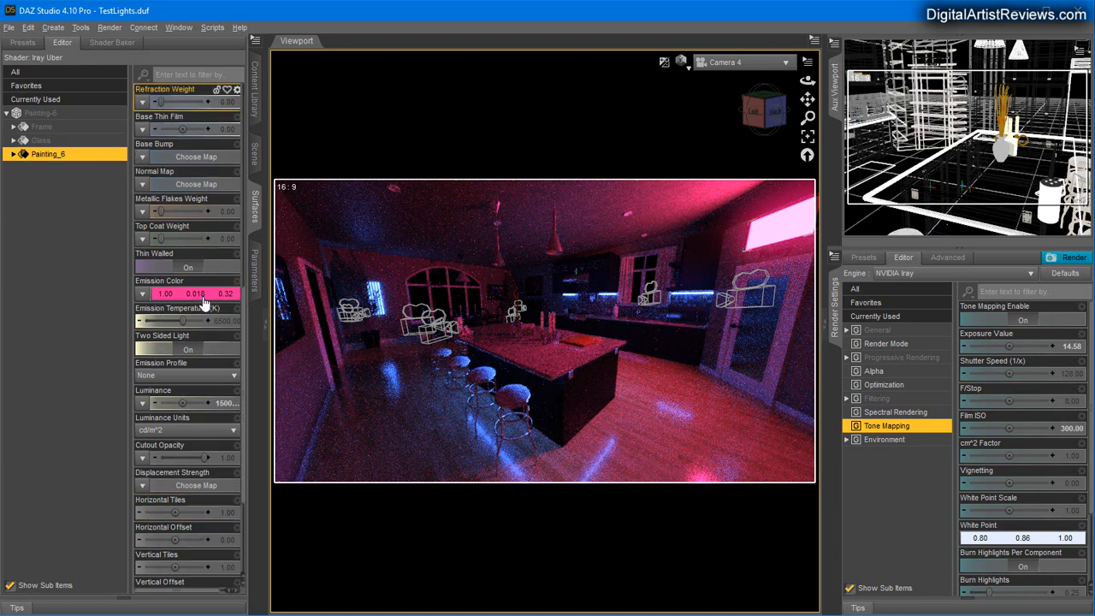
left_click(255, 154)
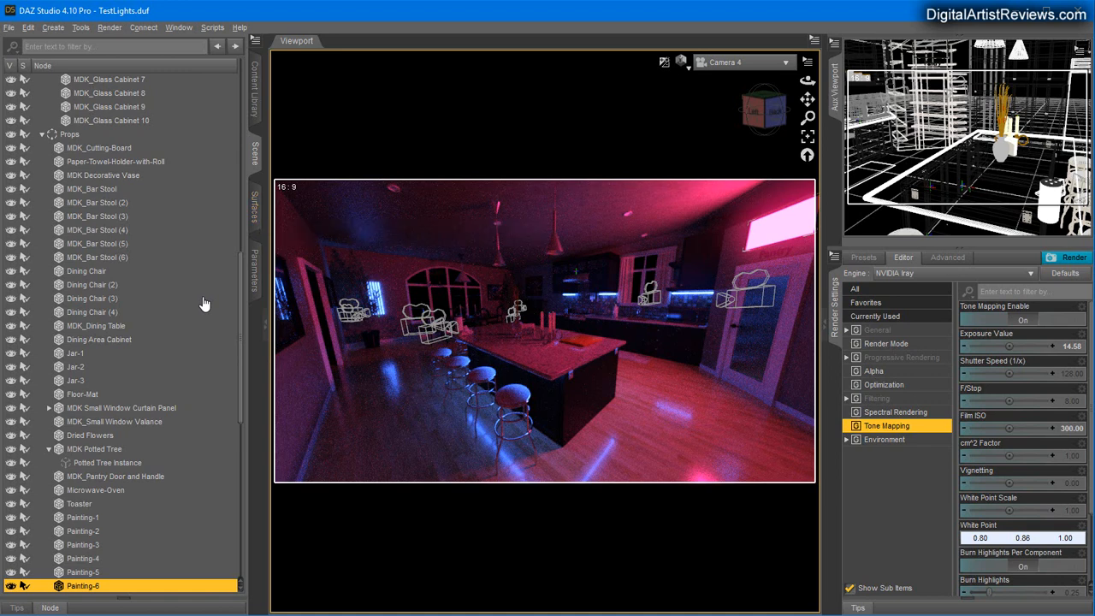
left_click(254, 207)
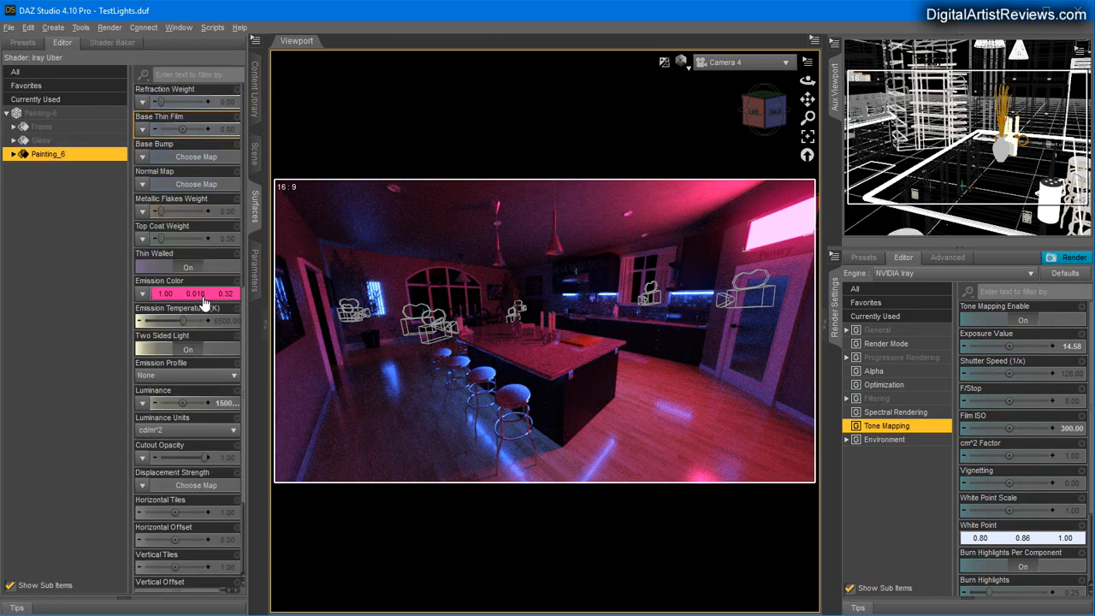
left_click(255, 154)
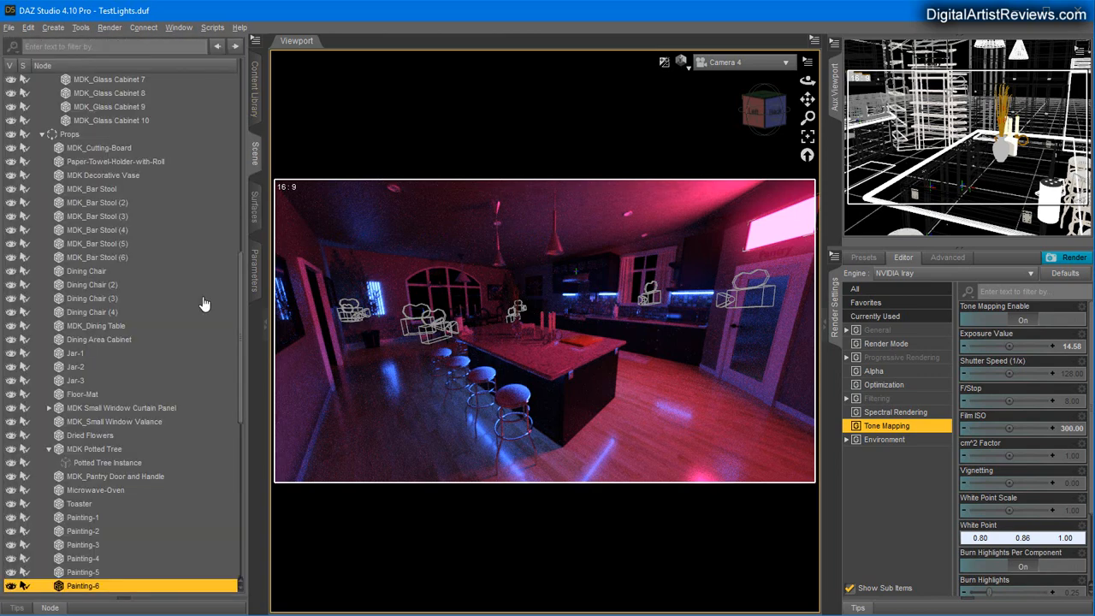